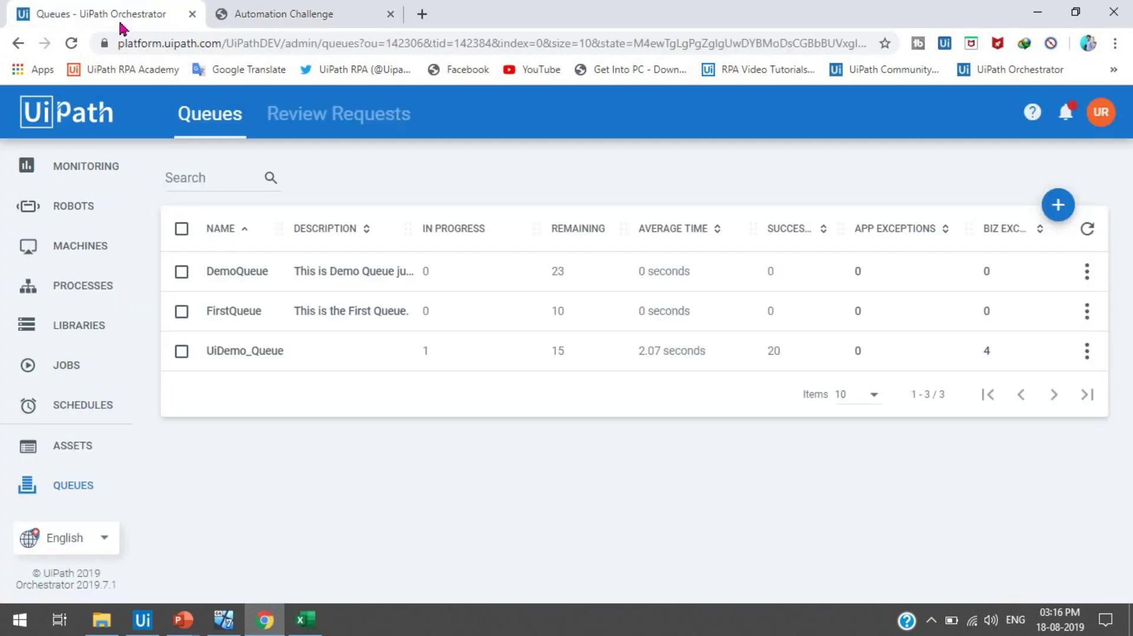
- Close the Automation Challenge tab and review the Windows7-PC machine in the Machines list
left_click(390, 14)
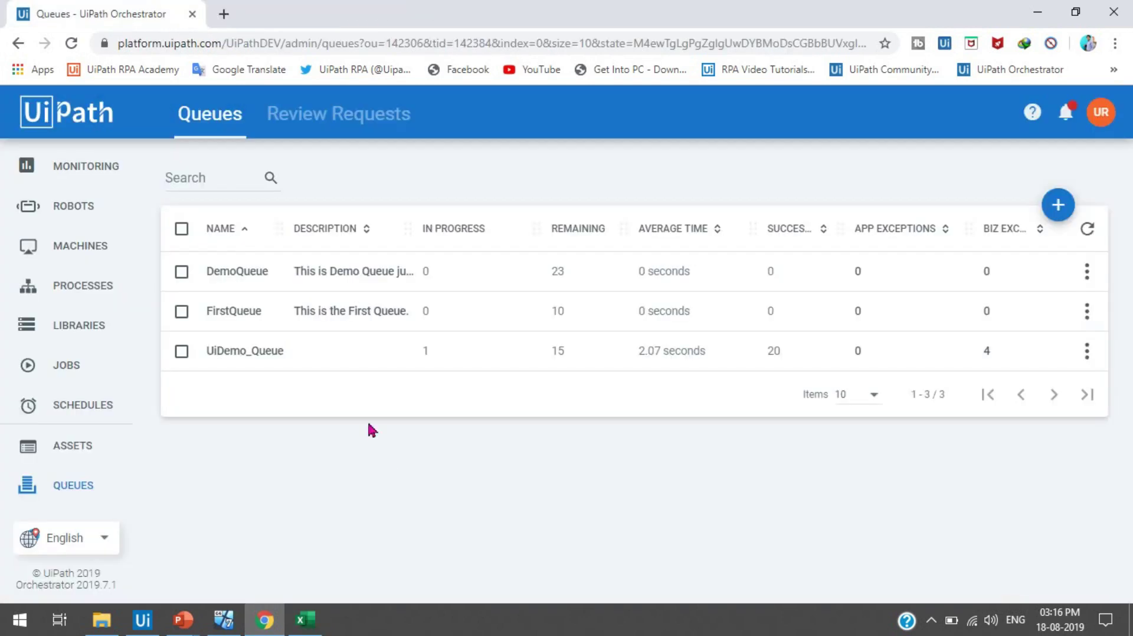
left_click(79, 247)
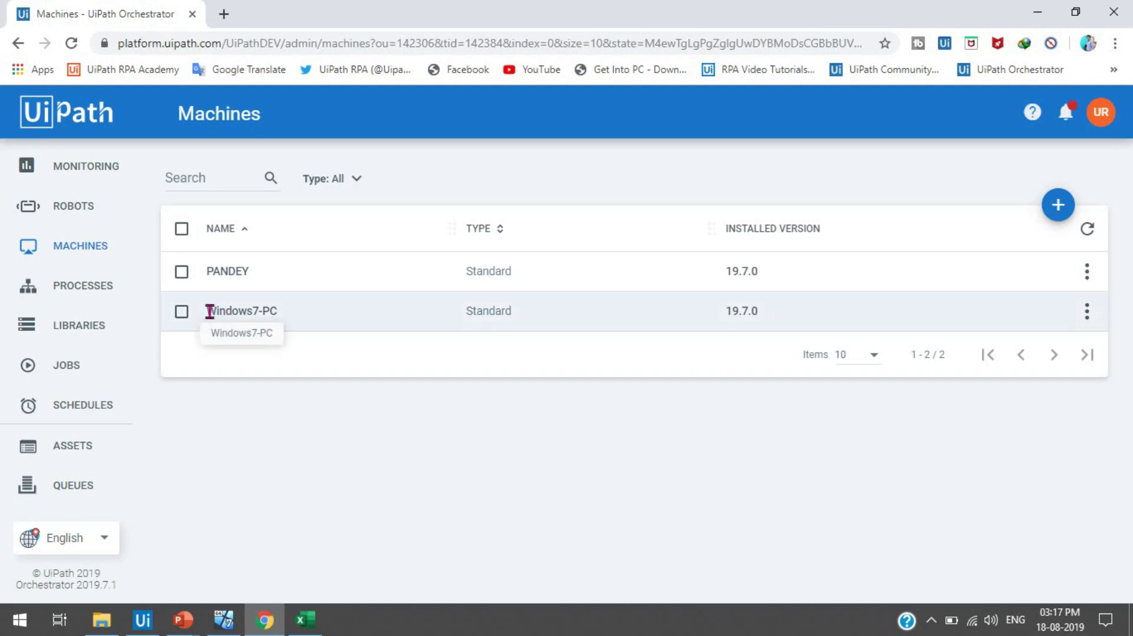
left_click_drag(208, 309, 282, 326)
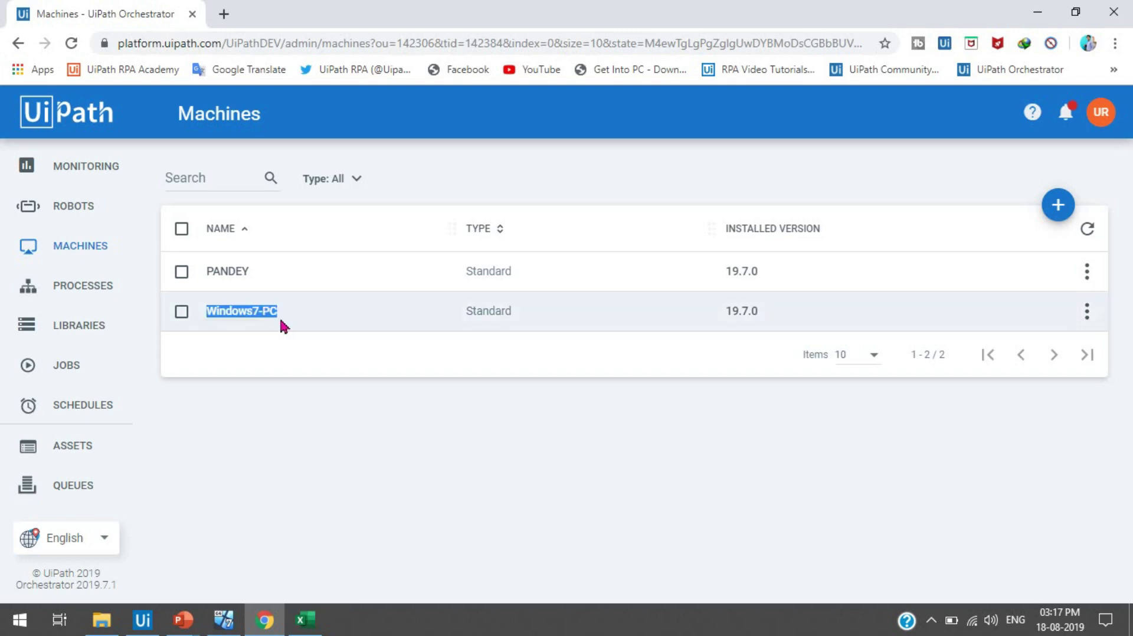
left_click(282, 326)
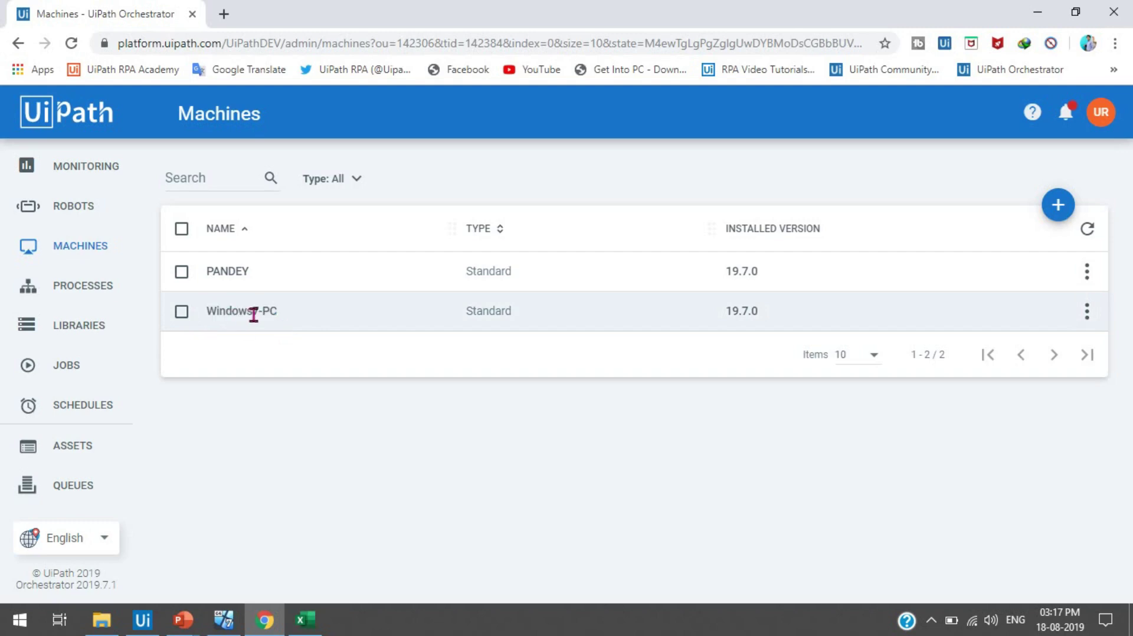
- Review the Robot1 and Robot2 usernames in Robots, then view the Environments list
left_click(101, 207)
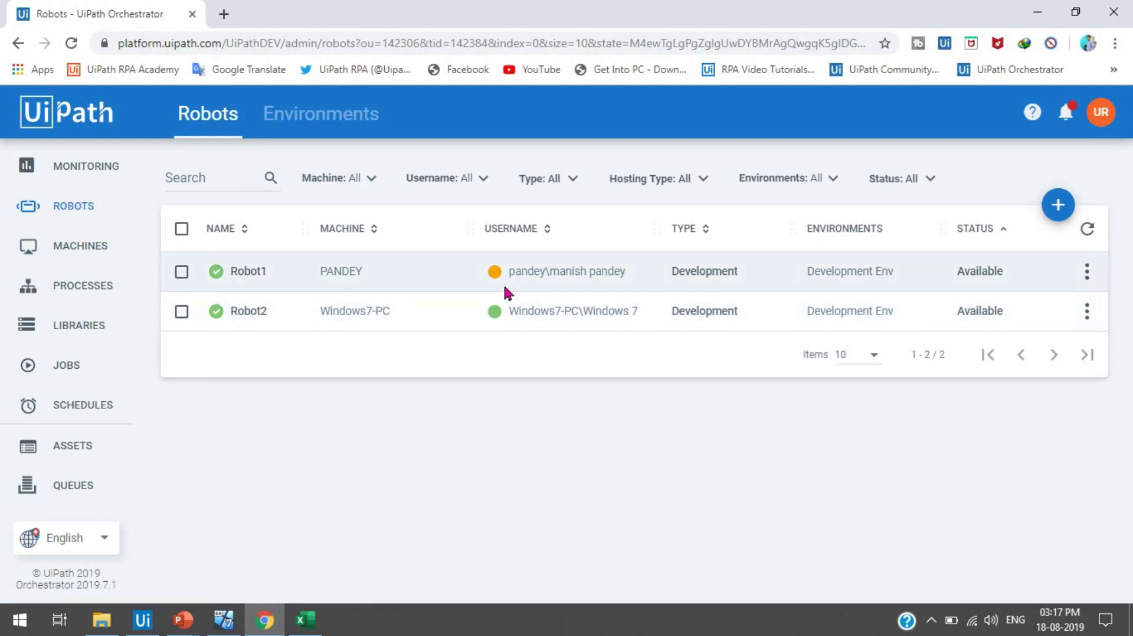
left_click_drag(552, 274, 614, 274)
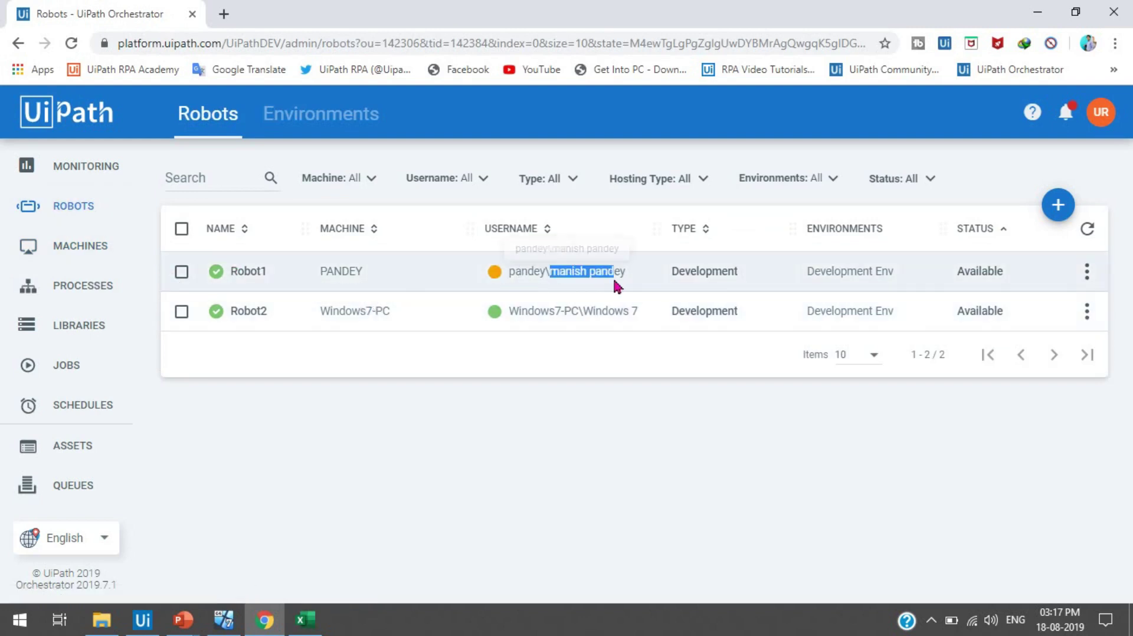
left_click_drag(585, 314, 648, 313)
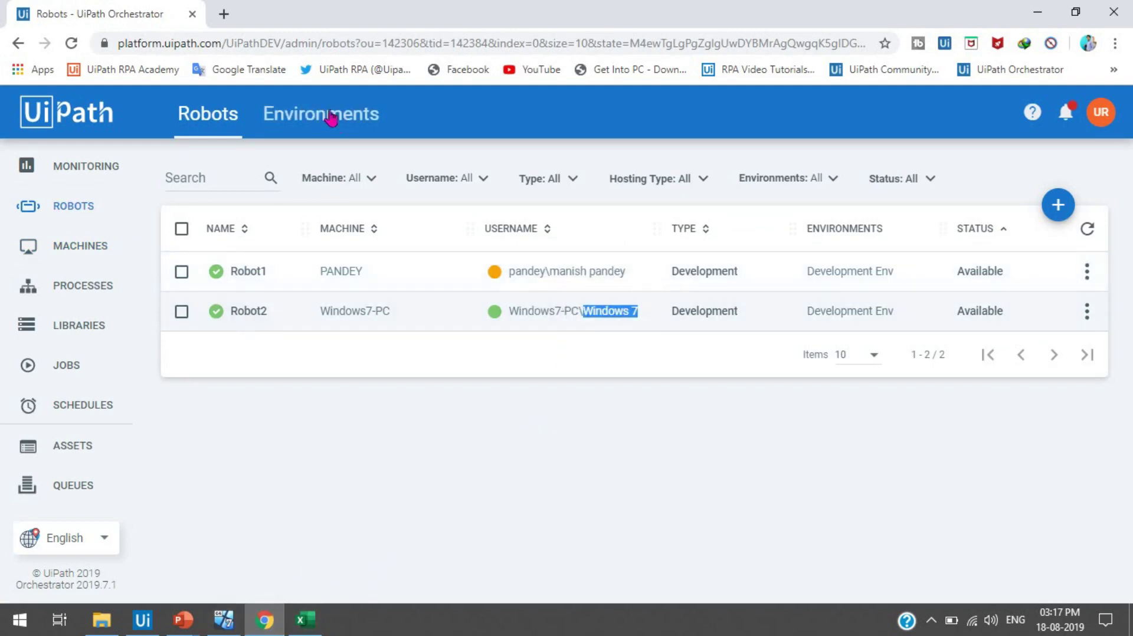
left_click(313, 137)
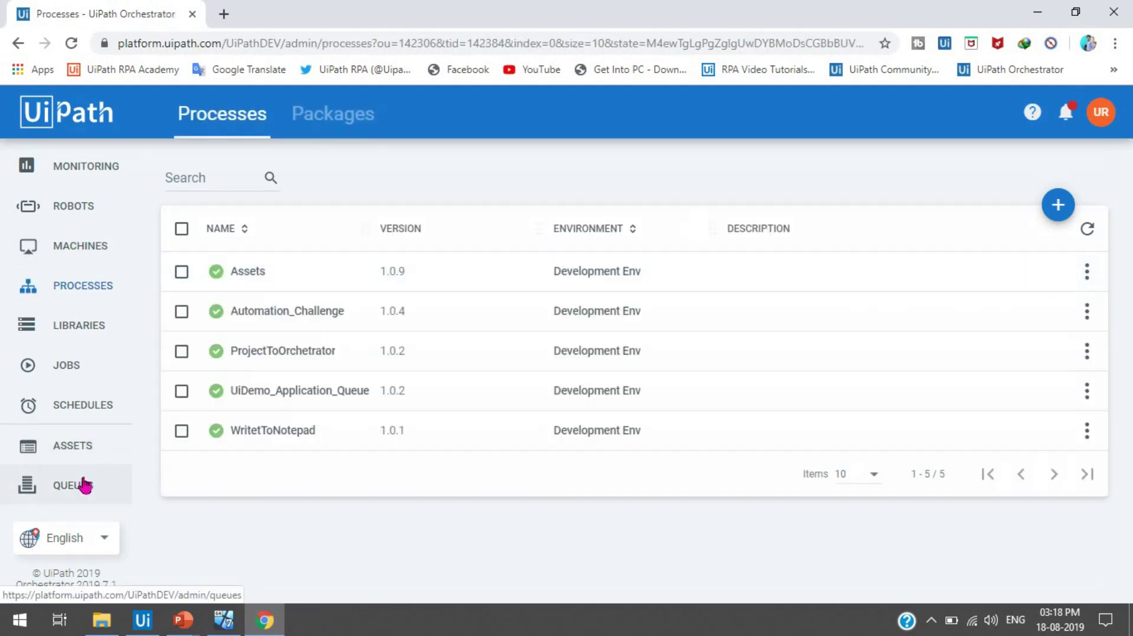
- Add a new queue named 'RPA_Queue' from Orchestrator's Queues page
left_click(84, 485)
left_click(1058, 206)
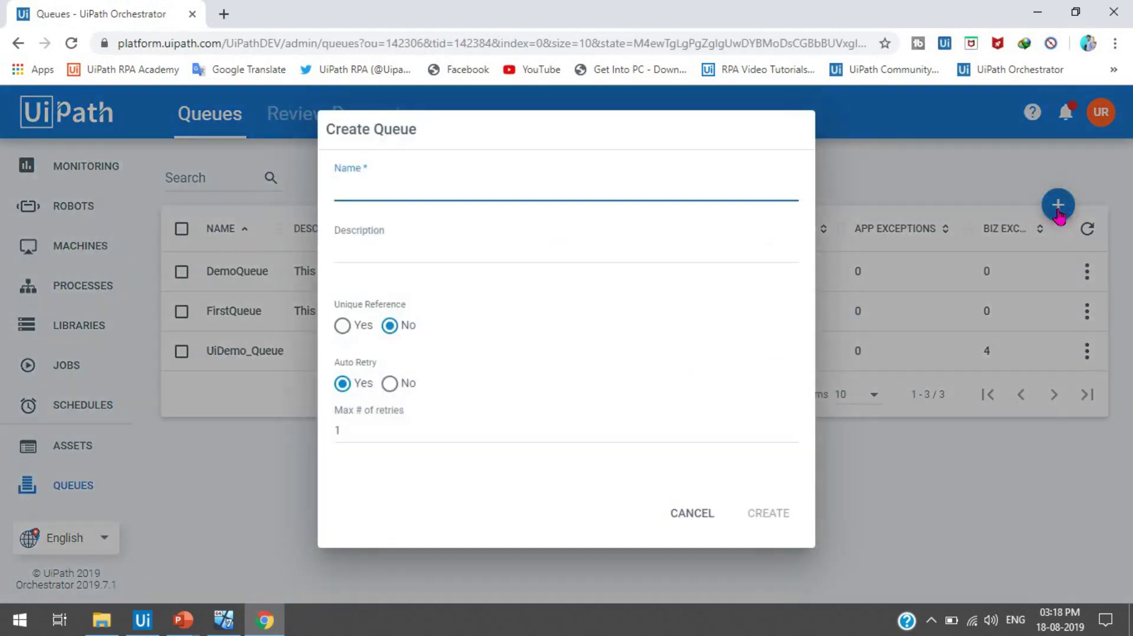
type("RPA_Queue")
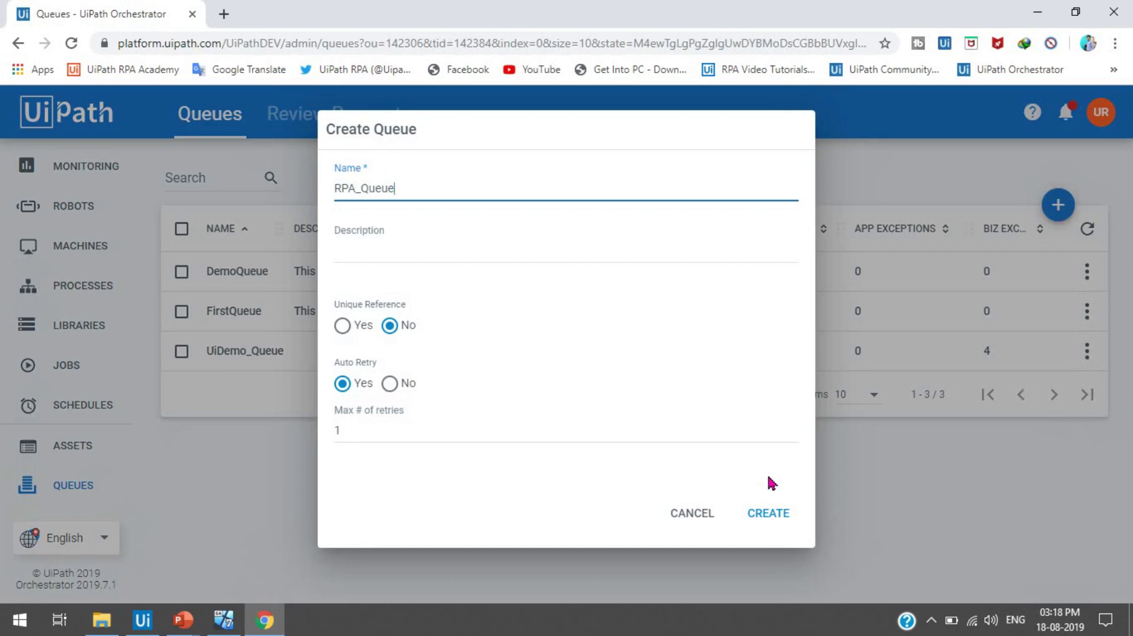
left_click(773, 522)
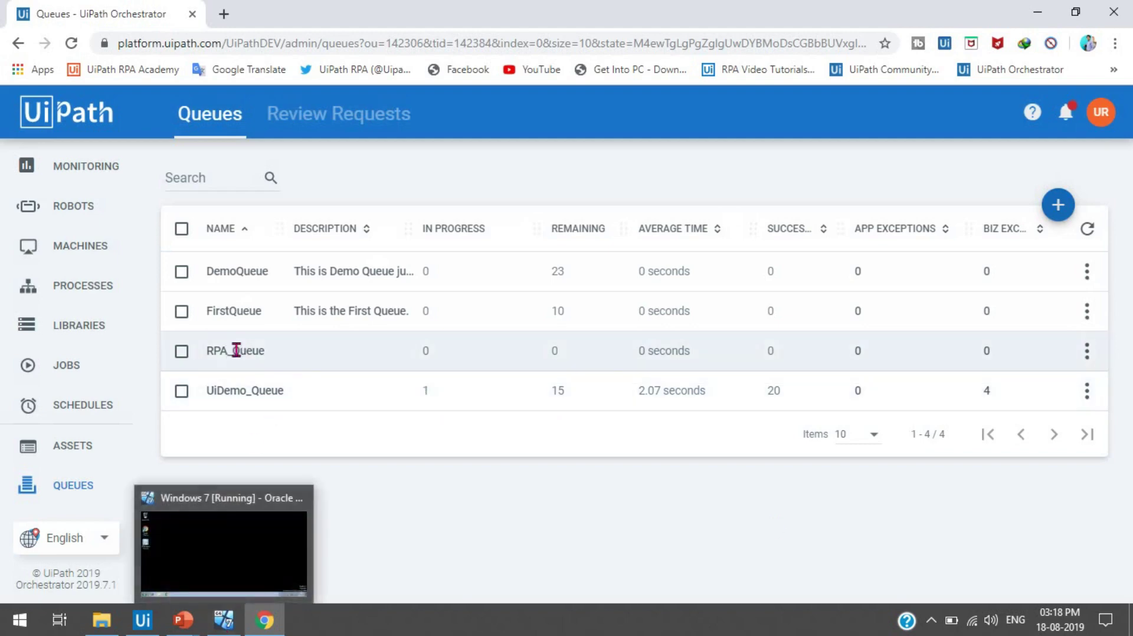
- Check the Read_AutomationSheet and Bulk Add Queue Items activities, then run the Bulk Add Queue items workflow
left_click(143, 620)
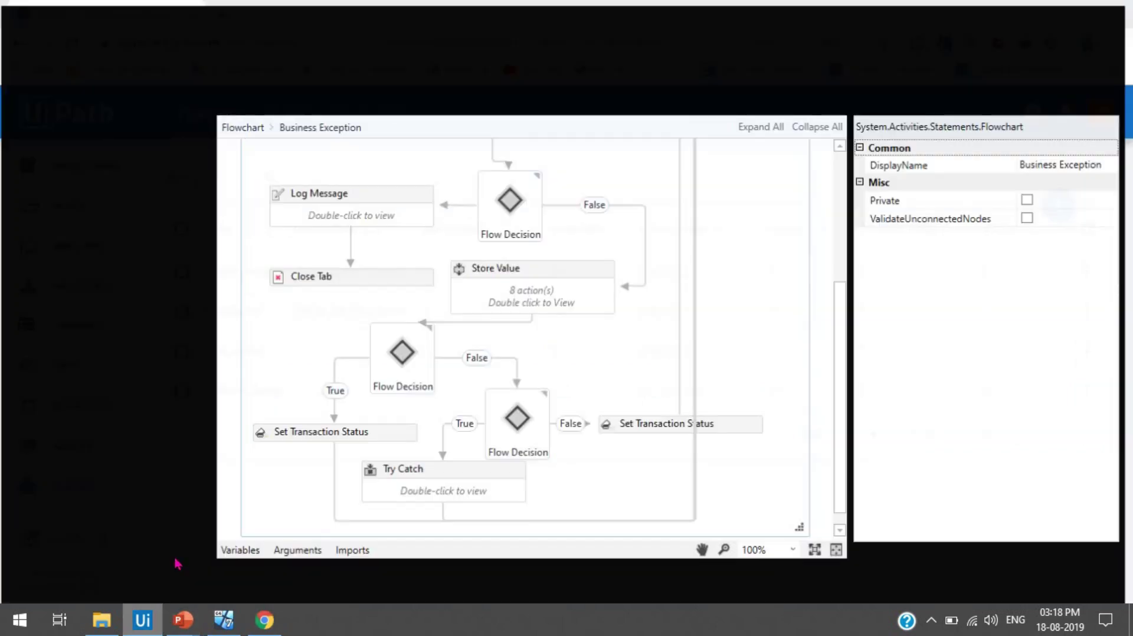
left_click(397, 102)
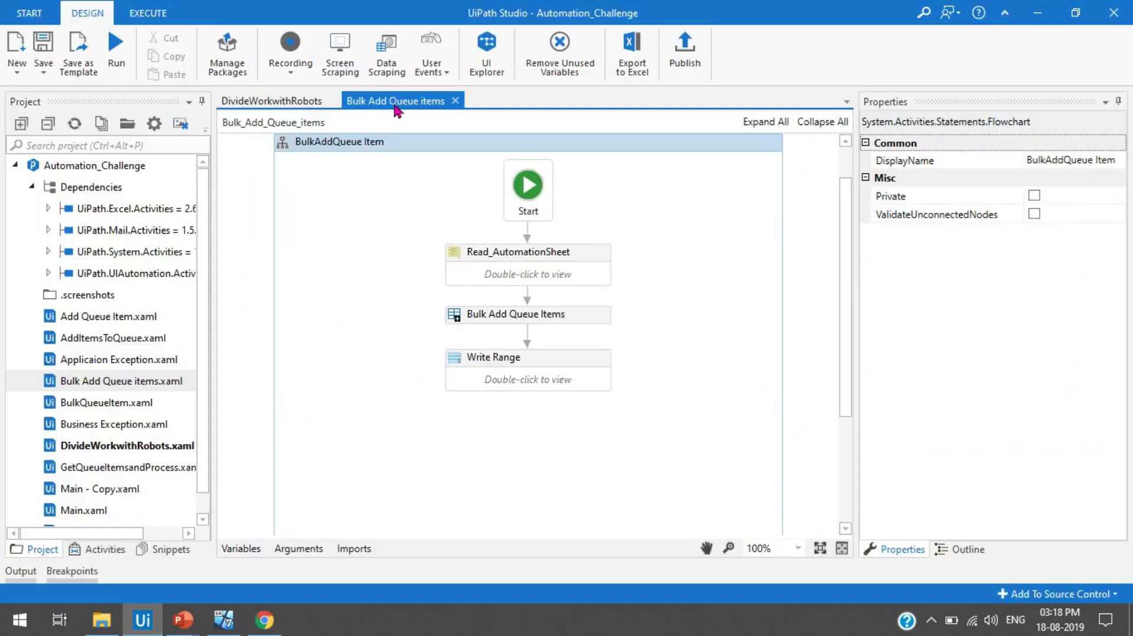
double_click(562, 266)
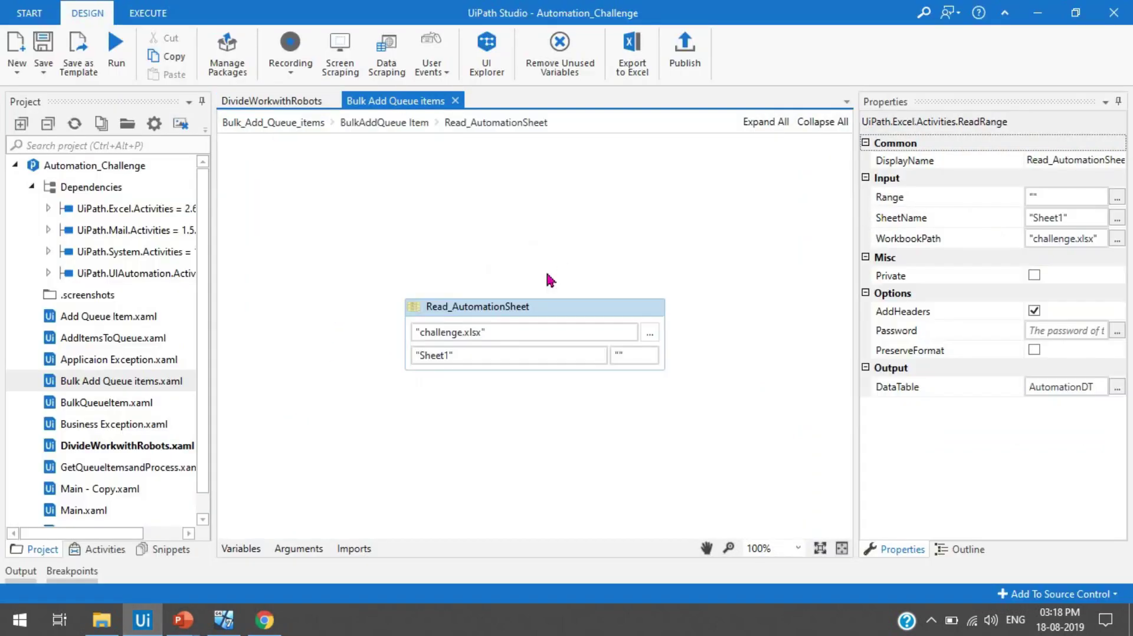
left_click(384, 124)
left_click(539, 319)
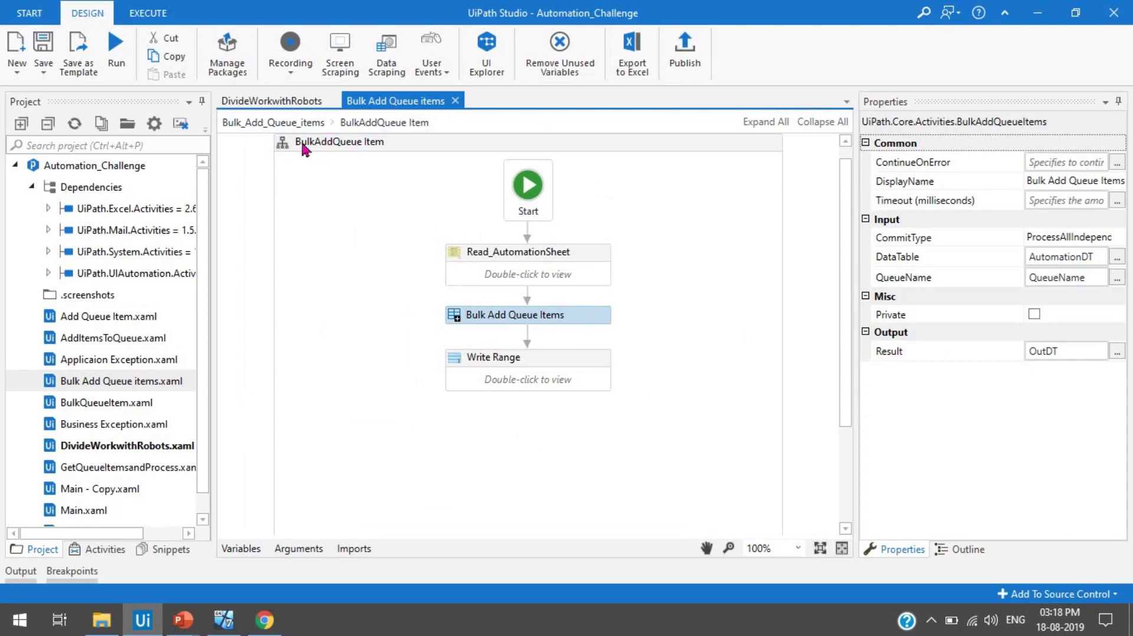
left_click(115, 47)
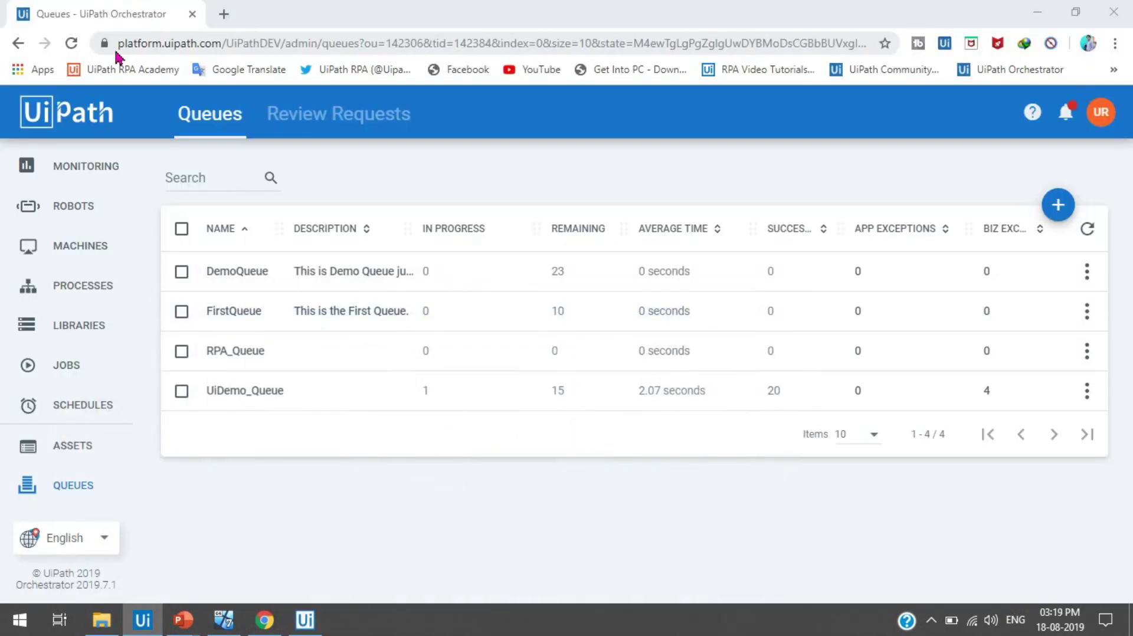
- Open the RPA_Queue transactions list and scroll through its items
key("alt+Tab")
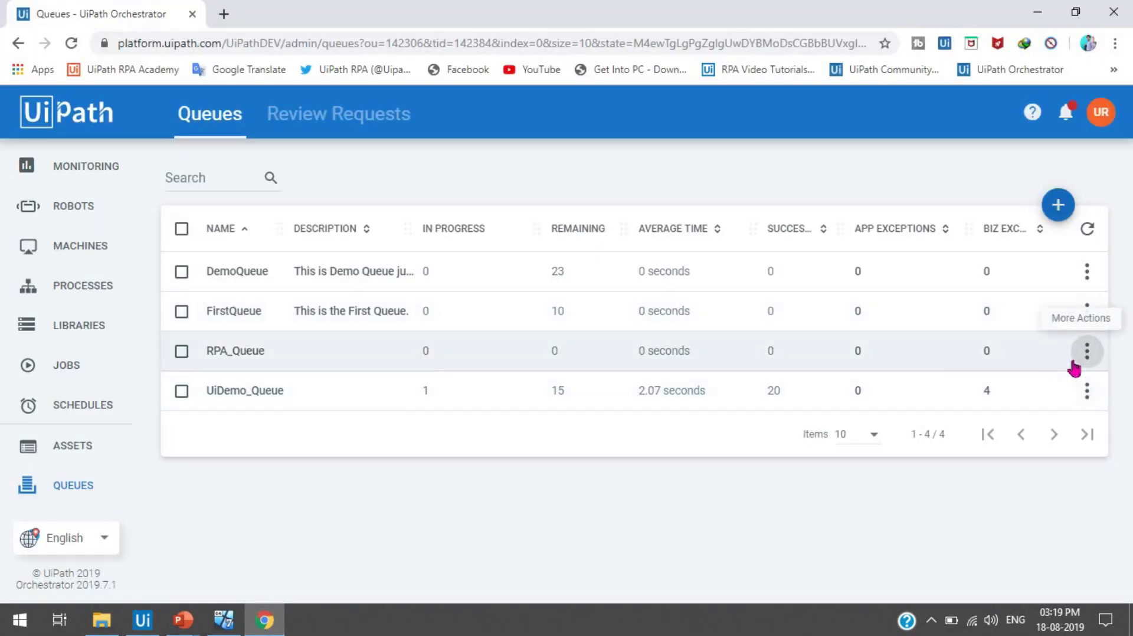
left_click(1087, 351)
left_click(1052, 419)
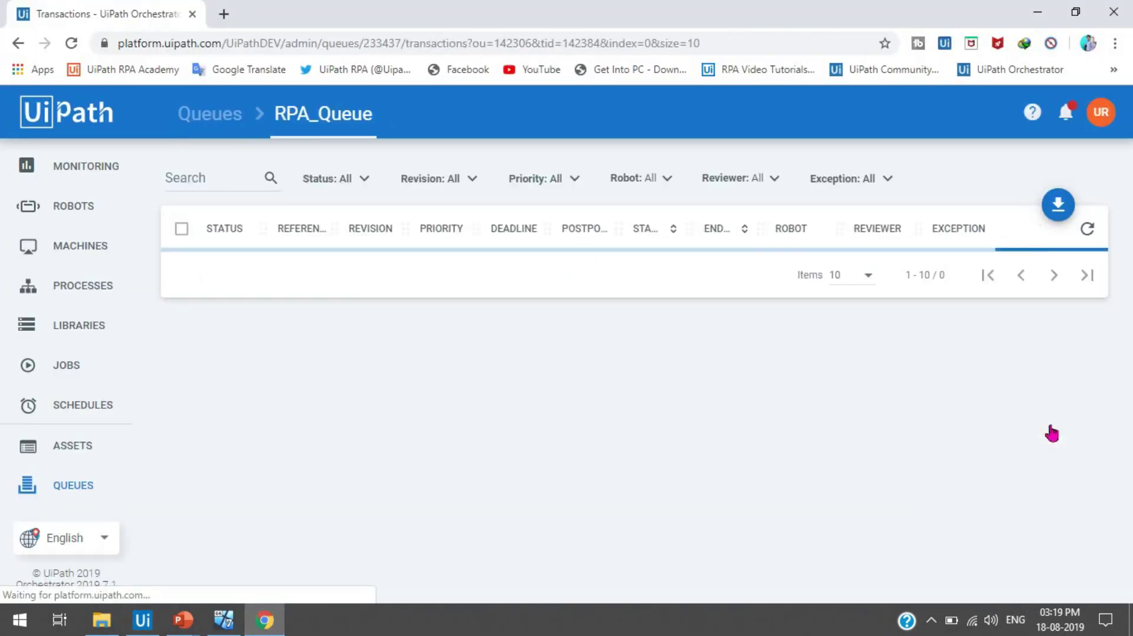
scroll(1130, 443, "down", 5)
scroll(1130, 446, "up", 2)
scroll(1131, 443, "down", 2)
scroll(1131, 436, "up", 3)
scroll(1131, 431, "down", 3)
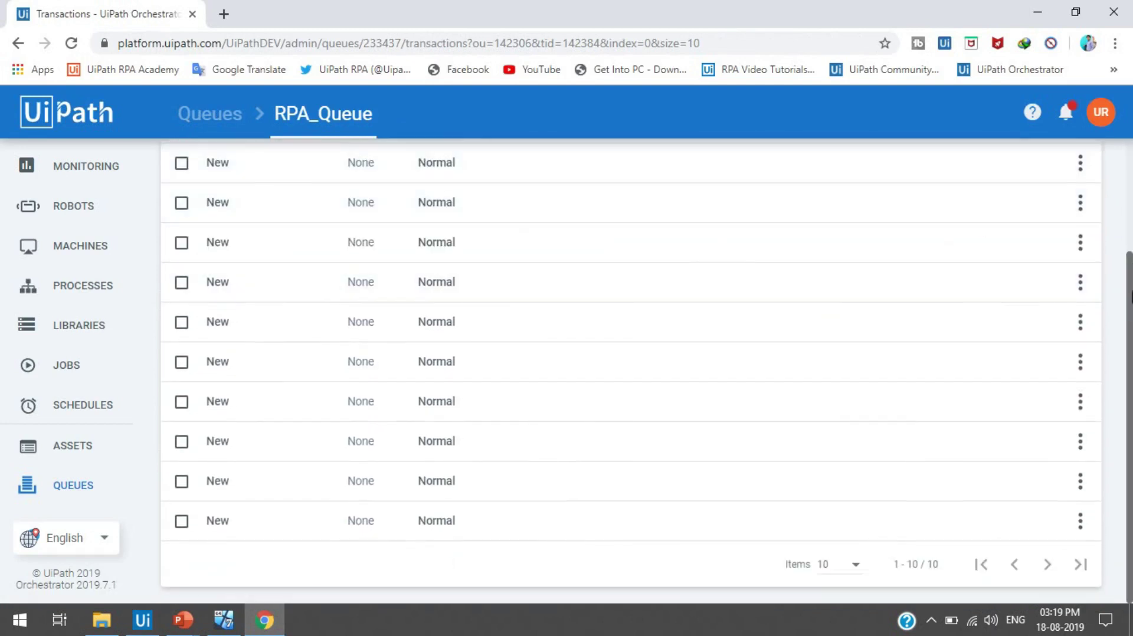
scroll(1131, 312, "up", 3)
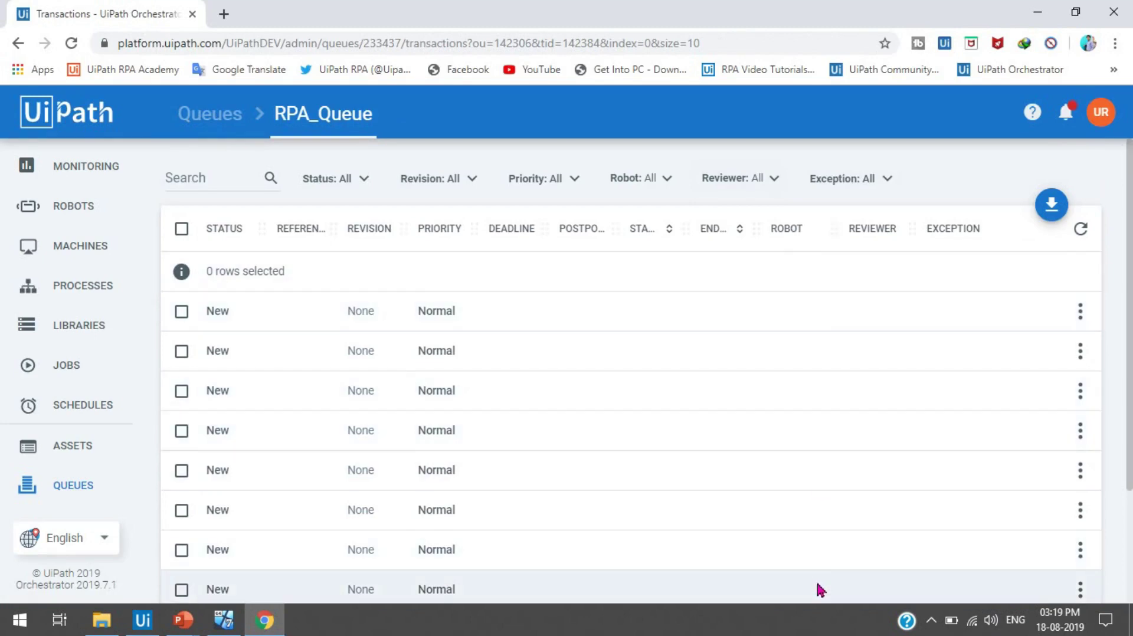
scroll(1131, 348, "down", 3)
scroll(1131, 348, "up", 2)
scroll(1131, 348, "down", 2)
scroll(1131, 348, "up", 2)
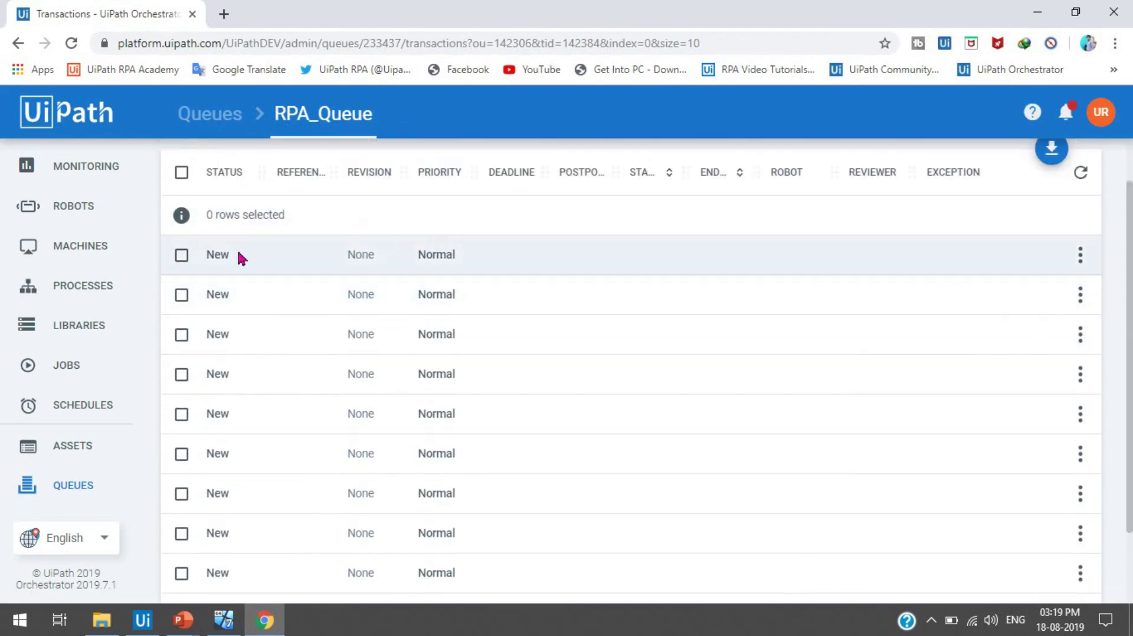
- Check the first two items' New status, revision and Normal priority
left_click_drag(205, 253, 228, 255)
left_click(216, 294)
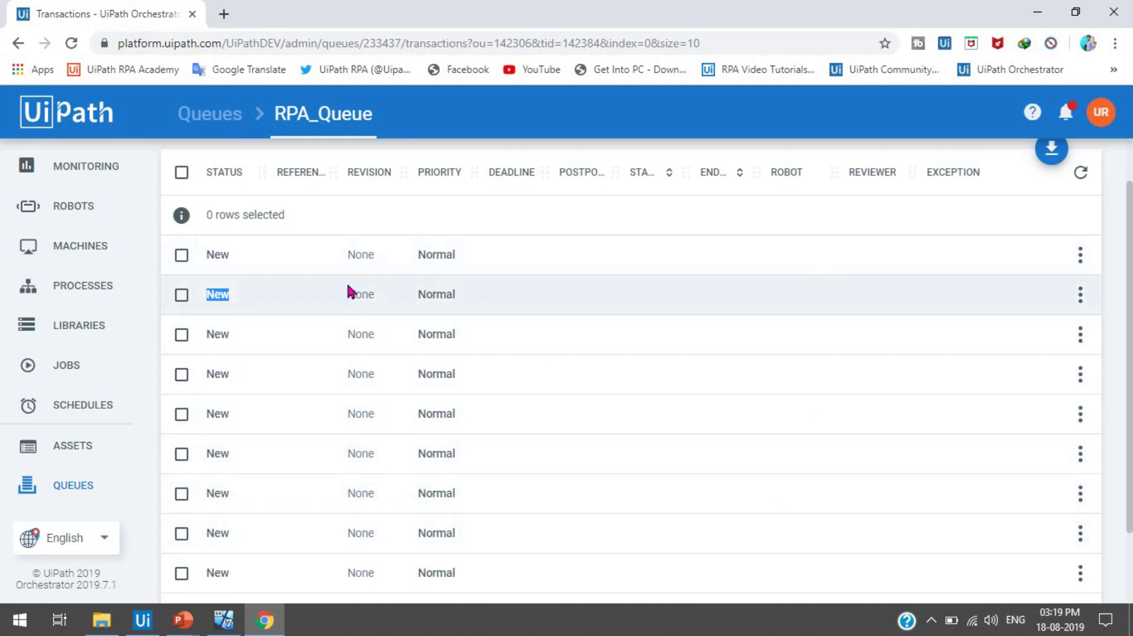
left_click(209, 257)
left_click_drag(208, 257, 418, 264)
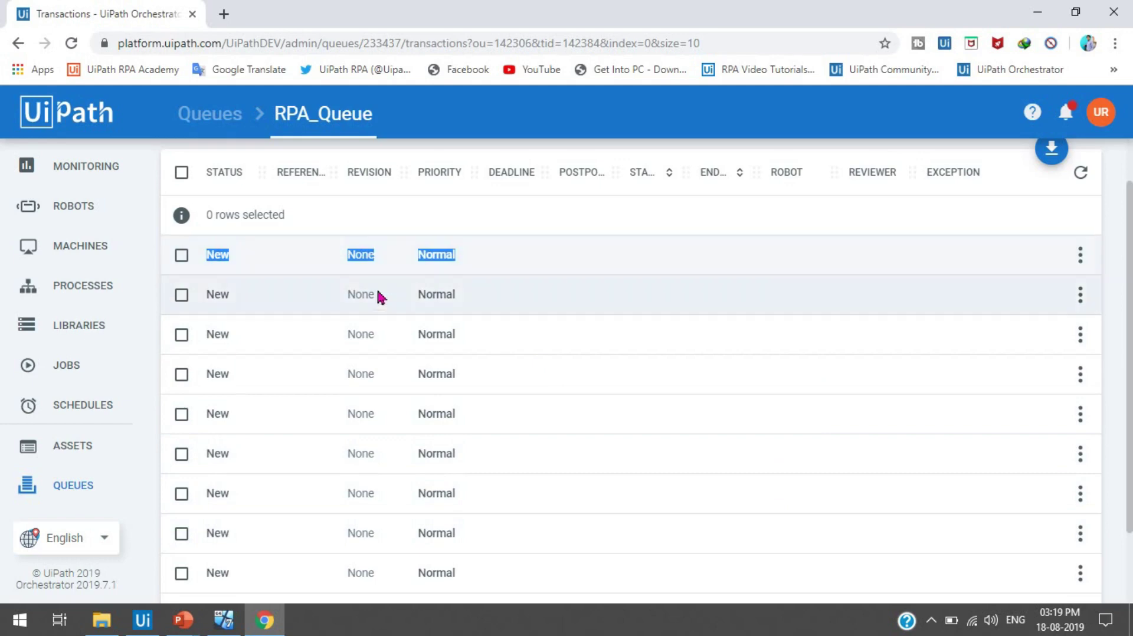
left_click(208, 295)
left_click_drag(209, 295, 453, 308)
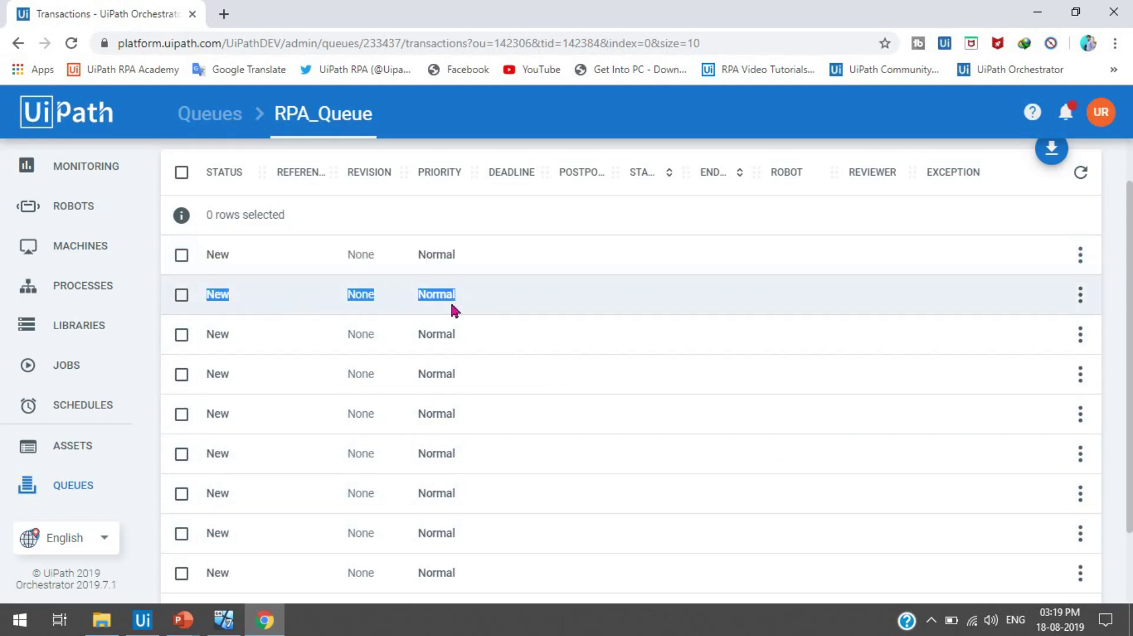
left_click(466, 303)
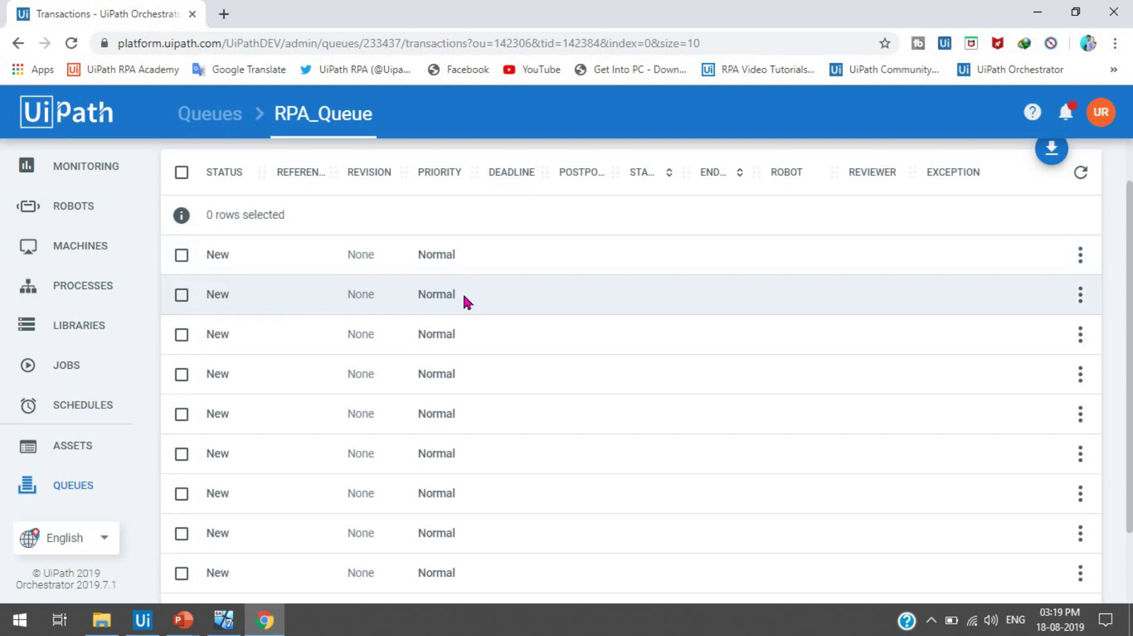
left_click_drag(458, 300, 260, 305)
left_click(257, 301)
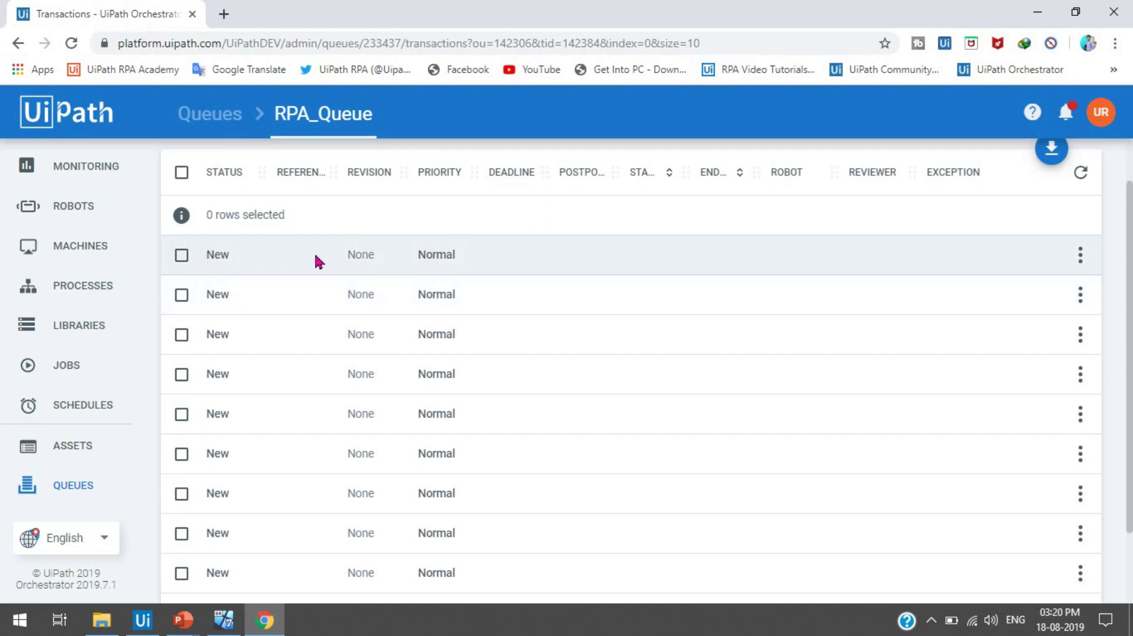
- Confirm all five items show New status, then return to the Queues list
left_click_drag(203, 256, 262, 264)
left_click_drag(204, 293, 236, 308)
left_click_drag(195, 341, 270, 336)
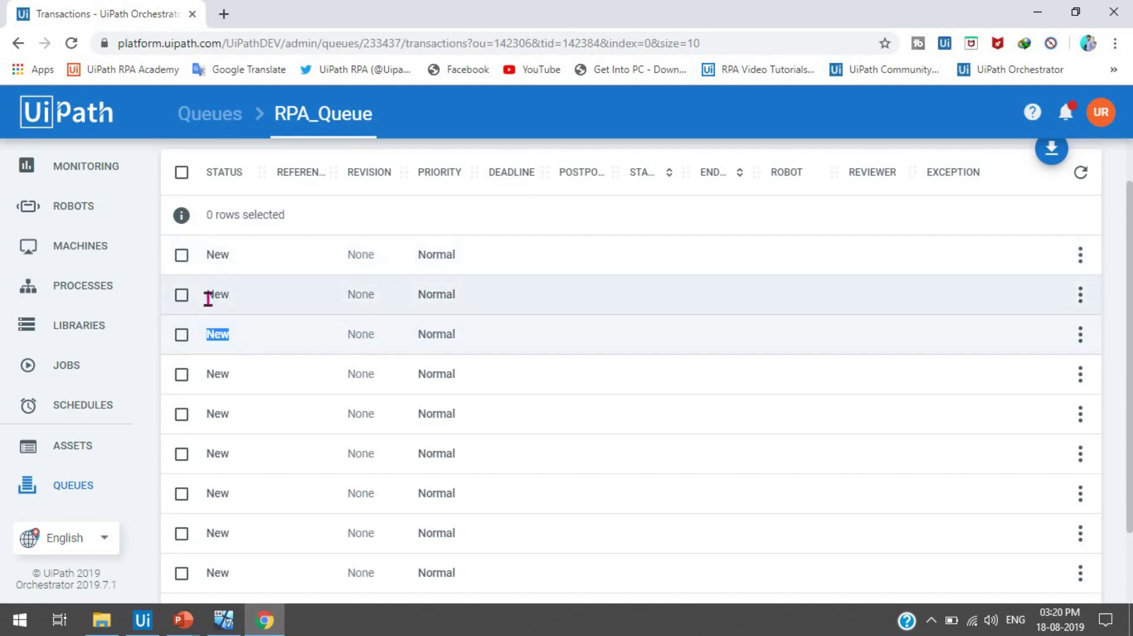
left_click_drag(207, 298, 226, 299)
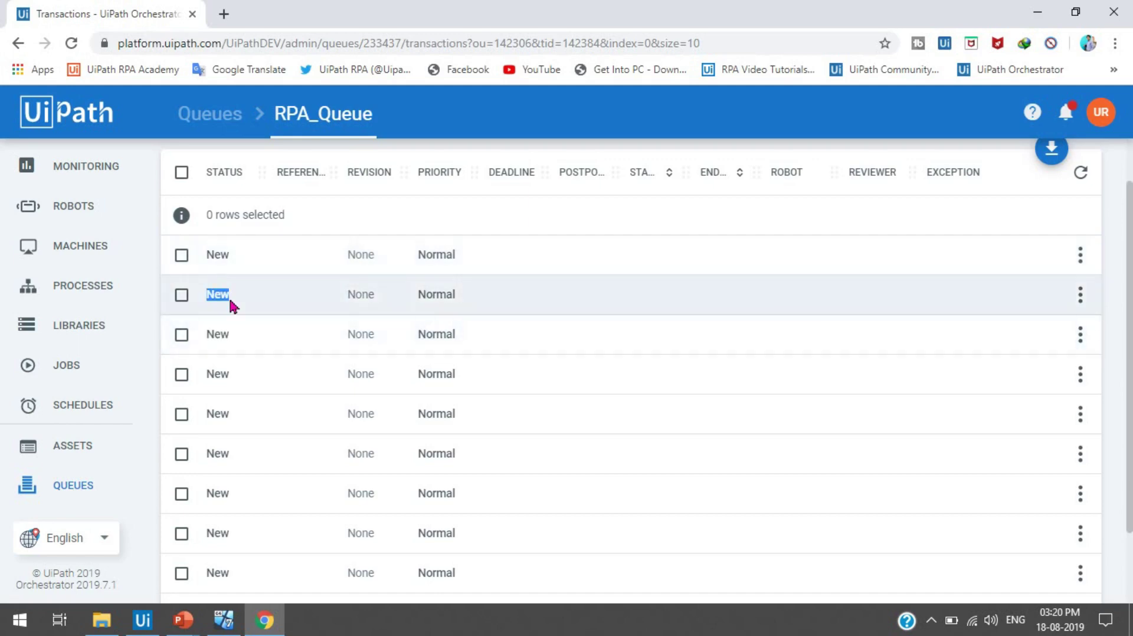
left_click_drag(209, 375, 229, 374)
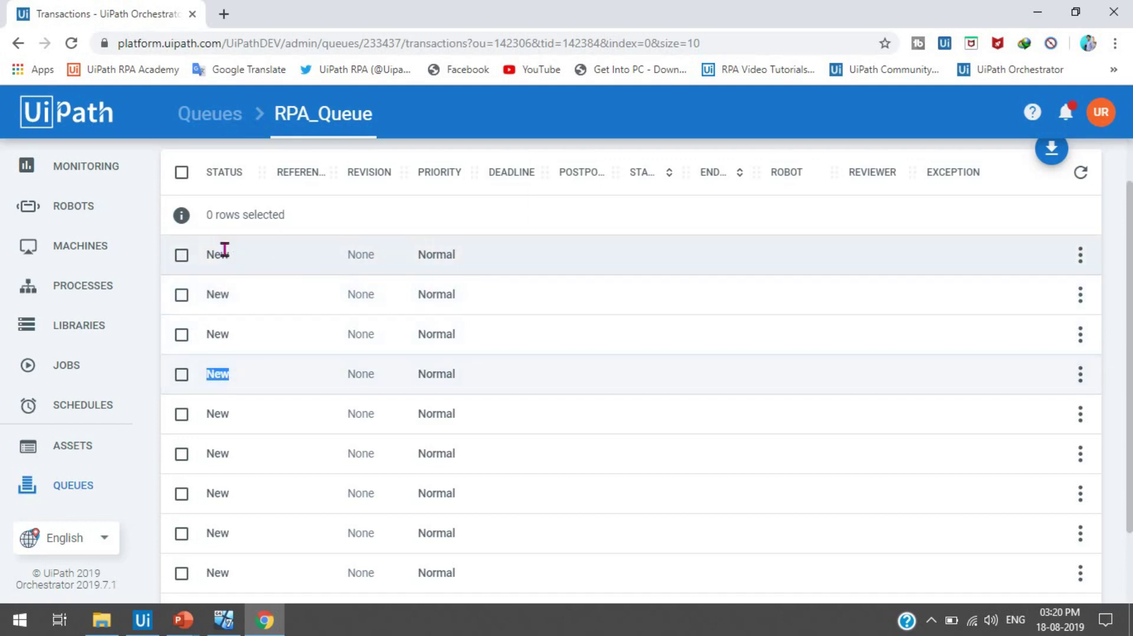
left_click(217, 256)
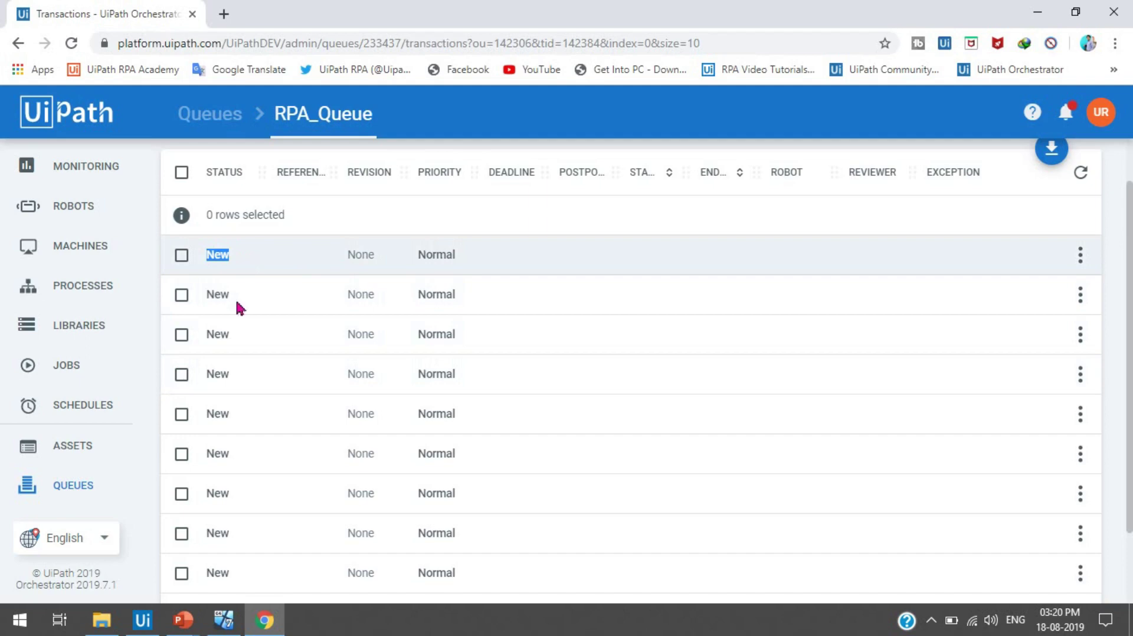
left_click_drag(203, 413, 226, 413)
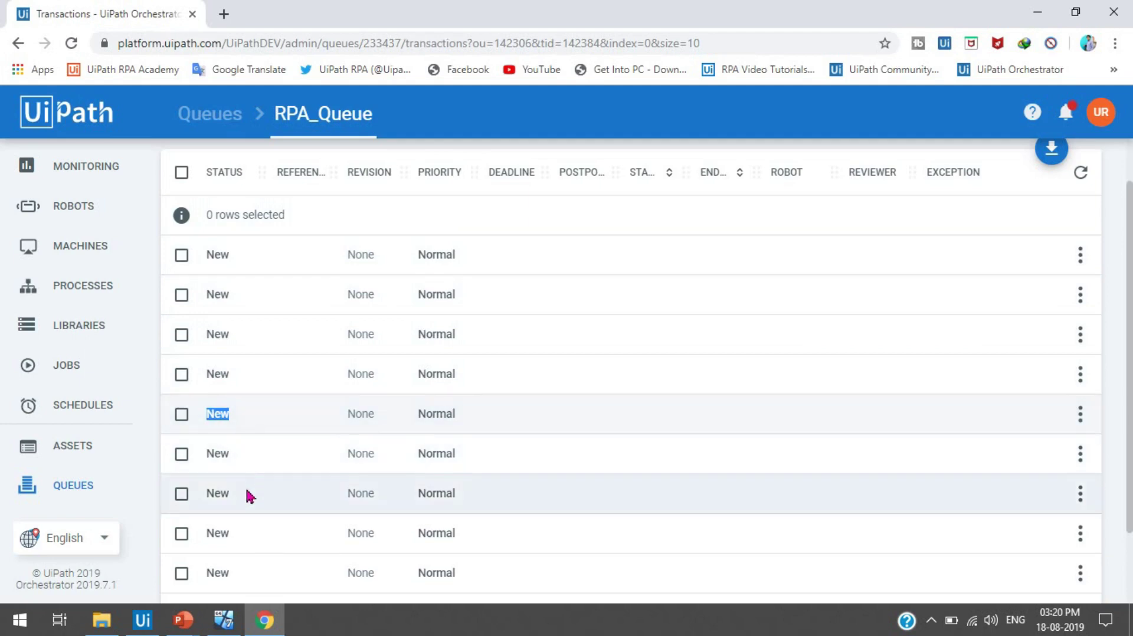
left_click(222, 115)
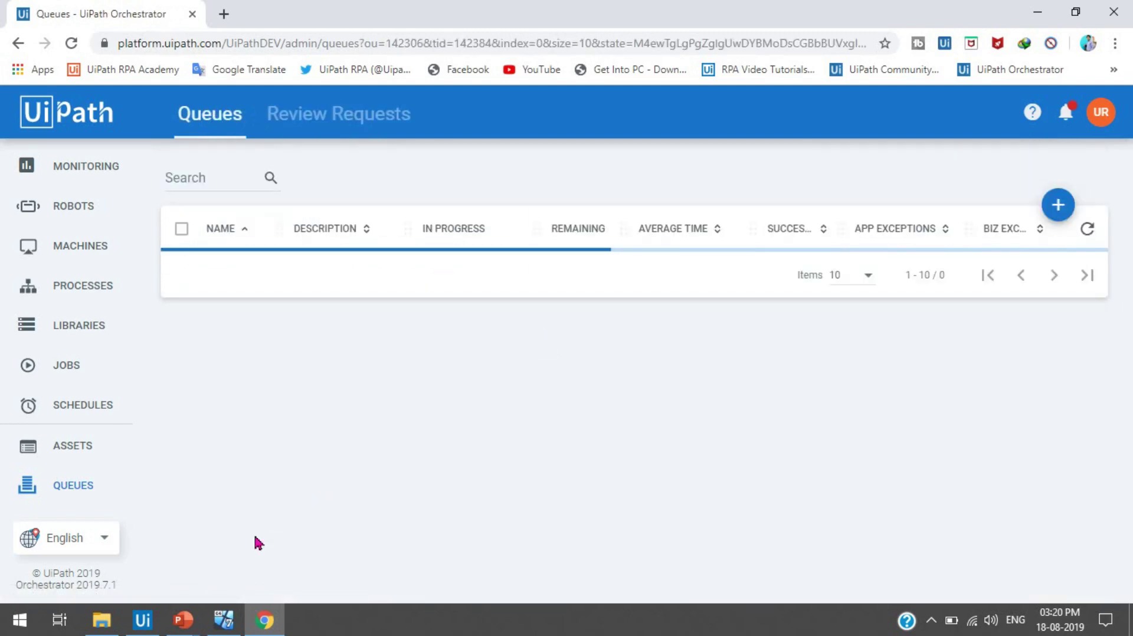
- Show the DivideWorkwithRobots flowchart in Studio and scroll through it to the Start step
key("alt+Tab")
left_click(262, 102)
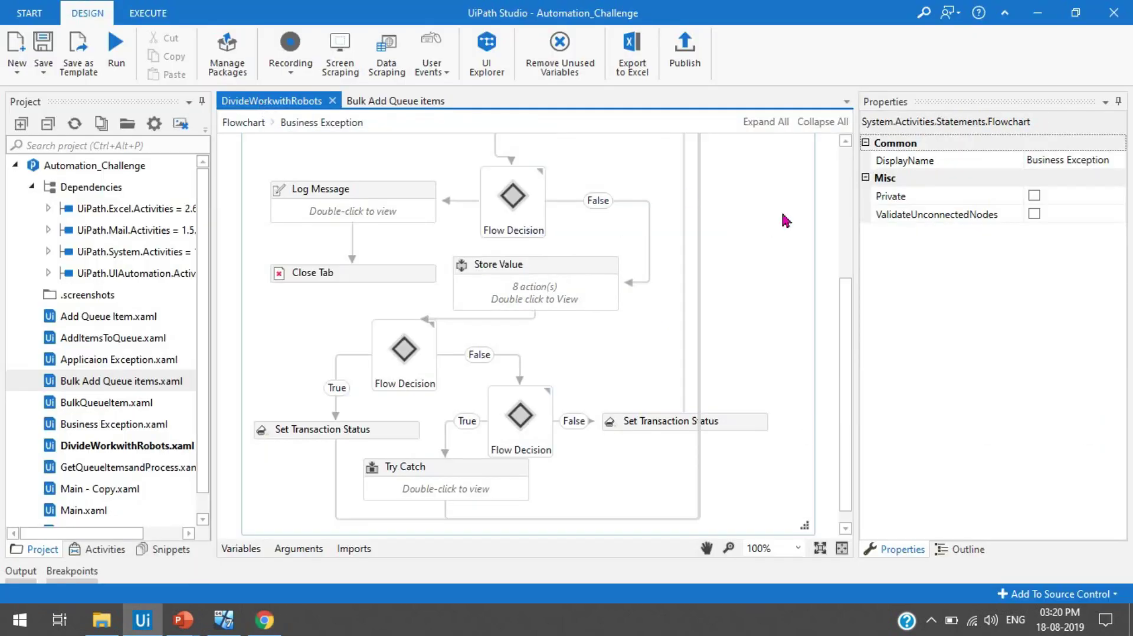
scroll(855, 351, "down", 1)
scroll(854, 353, "up", 8)
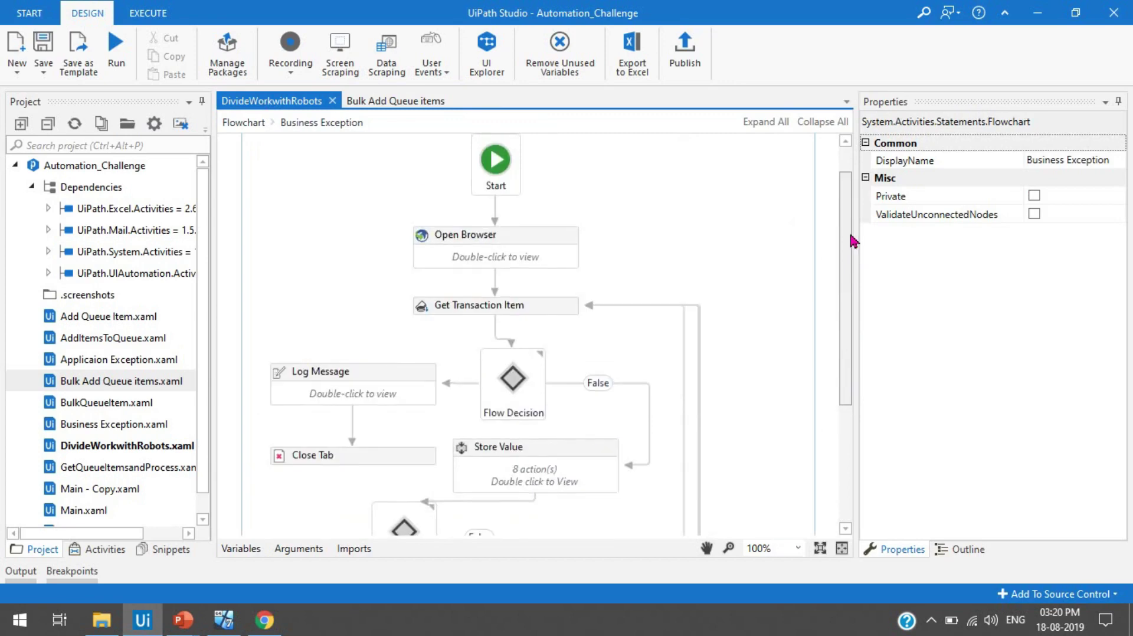
scroll(848, 319, "down", 5)
scroll(840, 340, "down", 3)
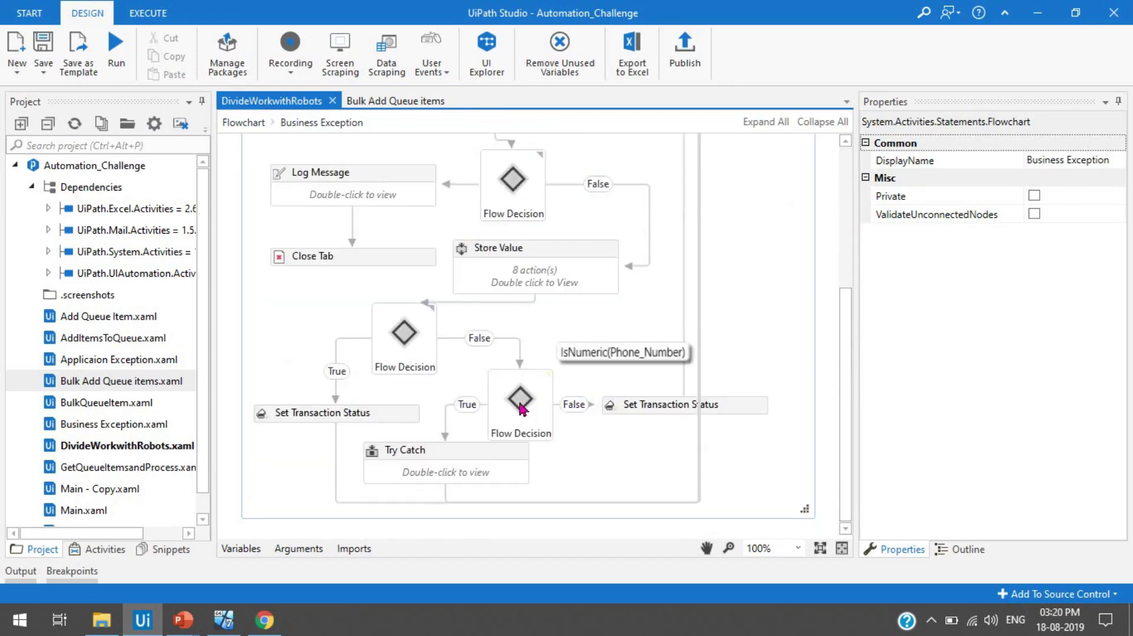
left_click(845, 219)
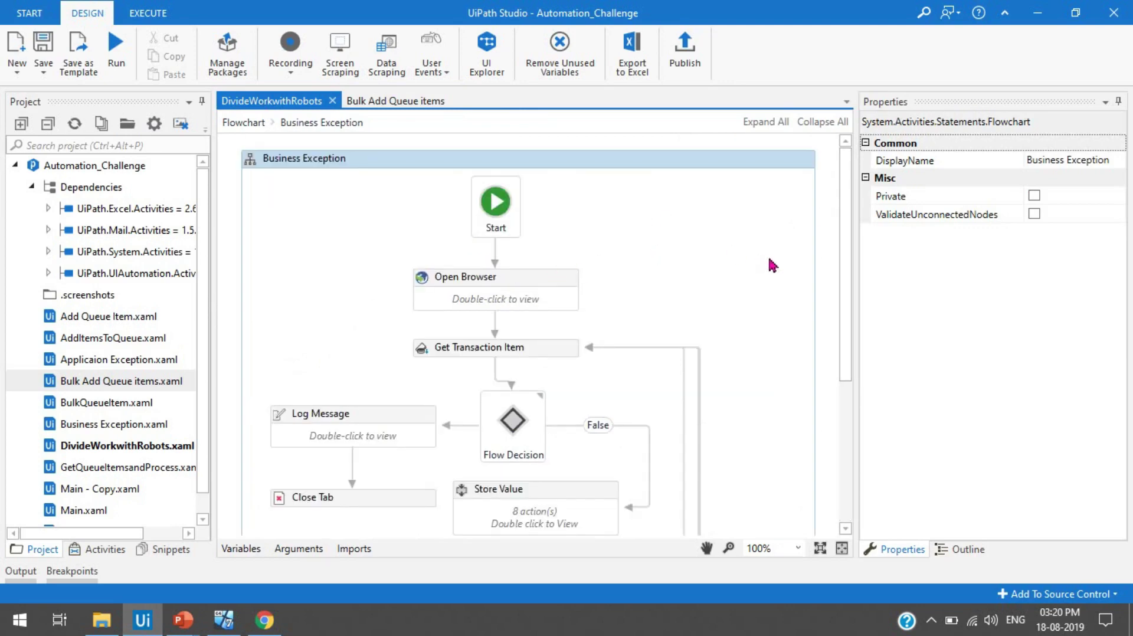
scroll(771, 263, "down", 3)
- Peek inside Open Browser, inspect Get Transaction Item's RPA_Queue properties, then open Store Value
double_click(540, 158)
left_click(322, 122)
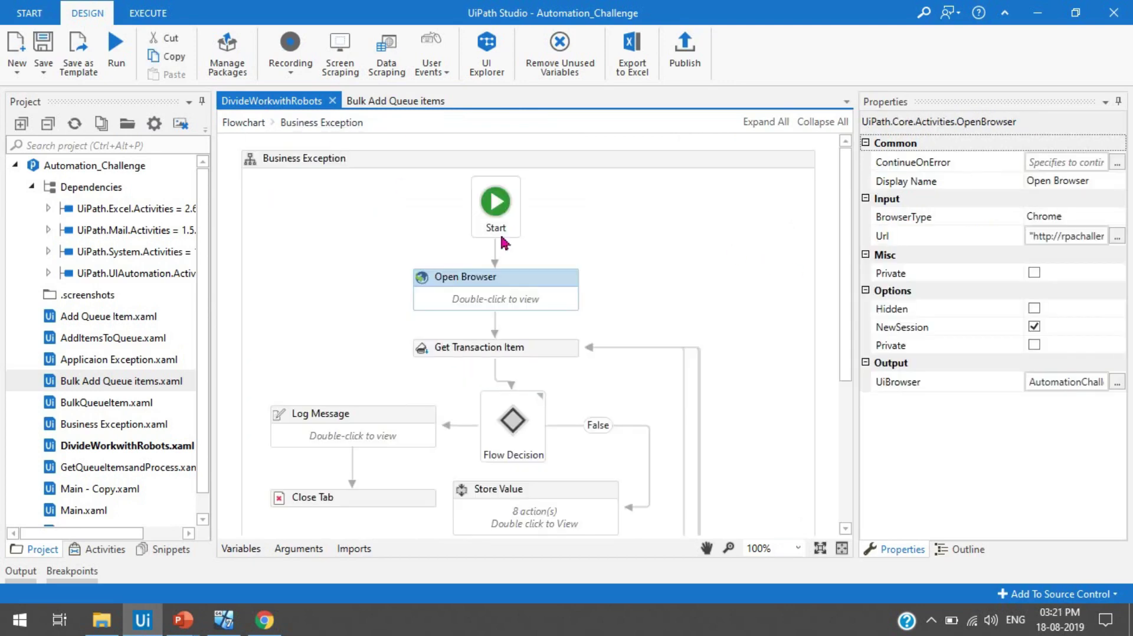
left_click(557, 358)
left_click_drag(842, 322, 847, 414)
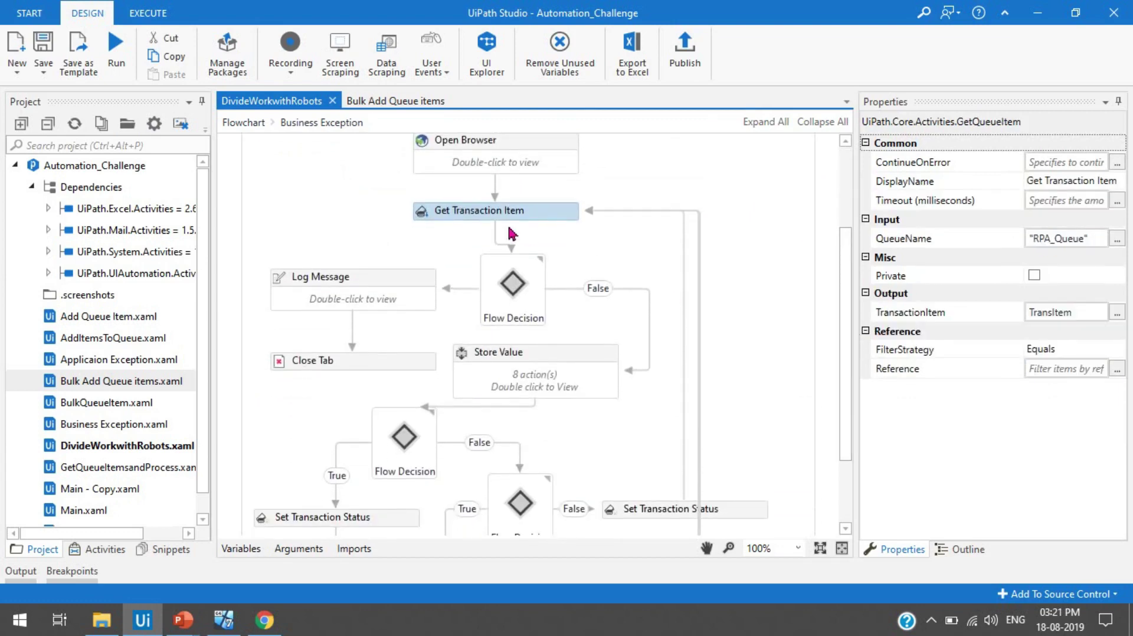
mouse_move(533, 300)
double_click(554, 359)
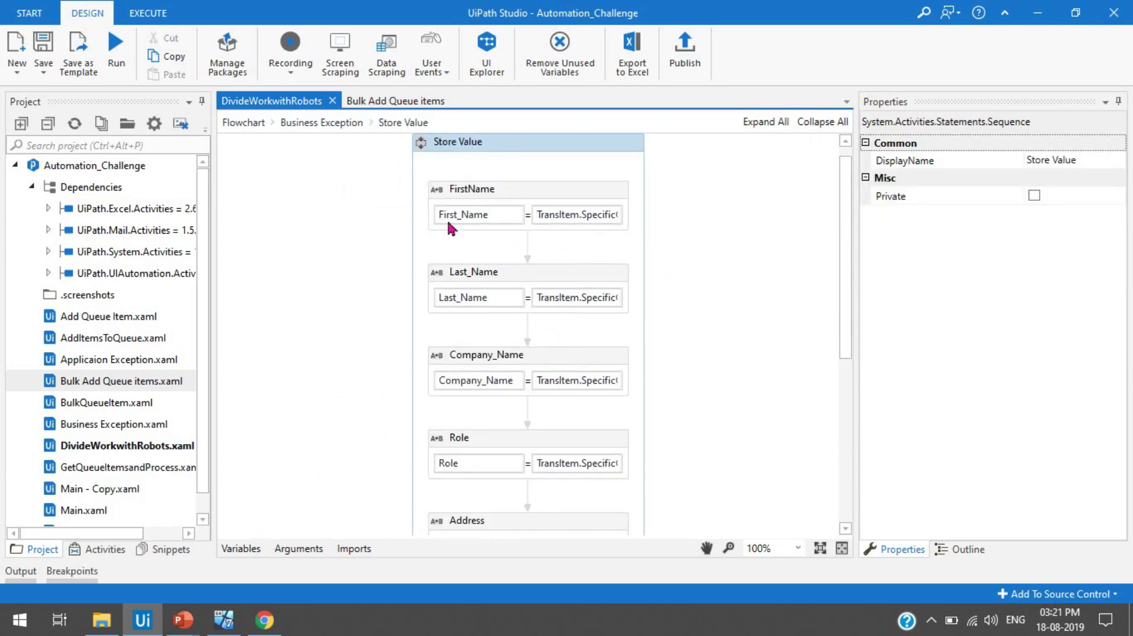
- Back in Business Exception, check the left Set Transaction Status: Failed with Business ErrorType
left_click(334, 126)
left_click_drag(848, 295, 848, 408)
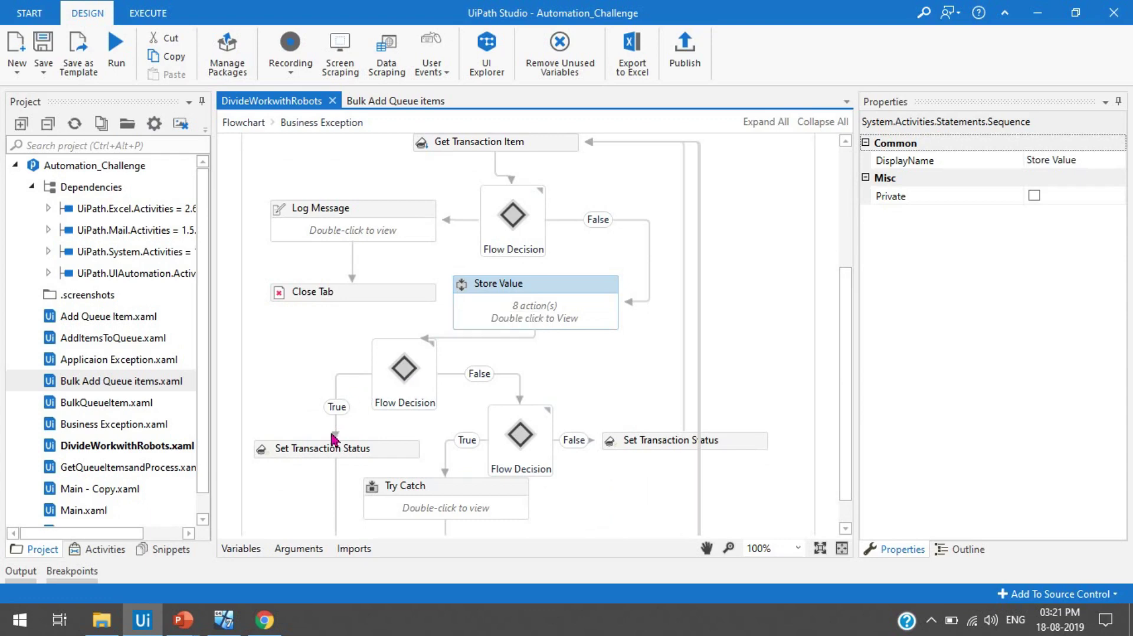
left_click(393, 454)
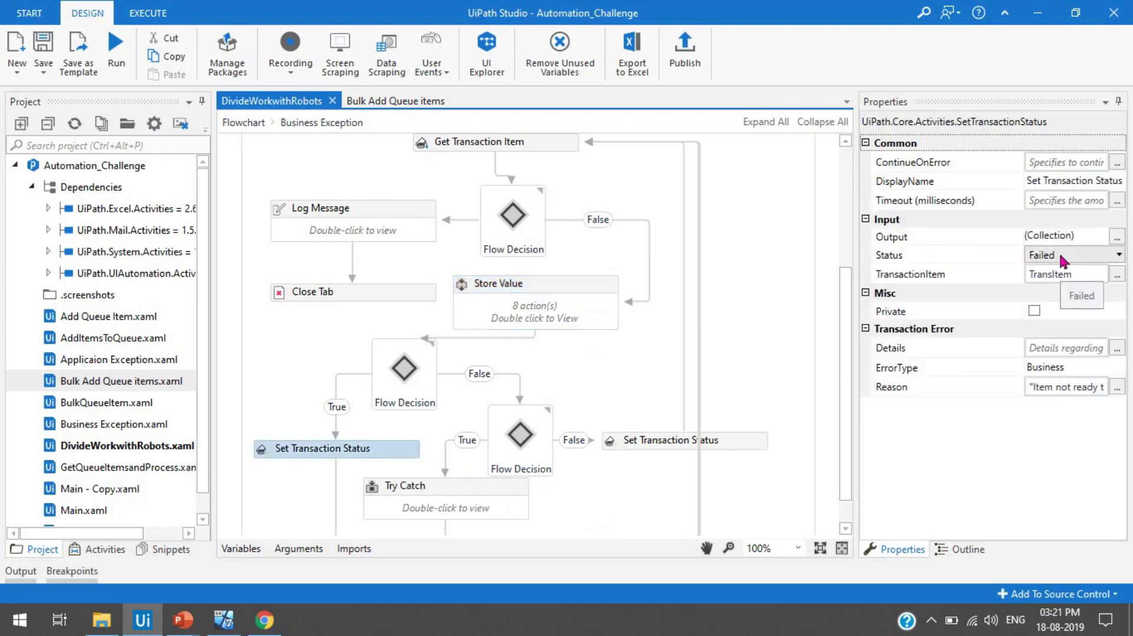
scroll(518, 376, "down", 1)
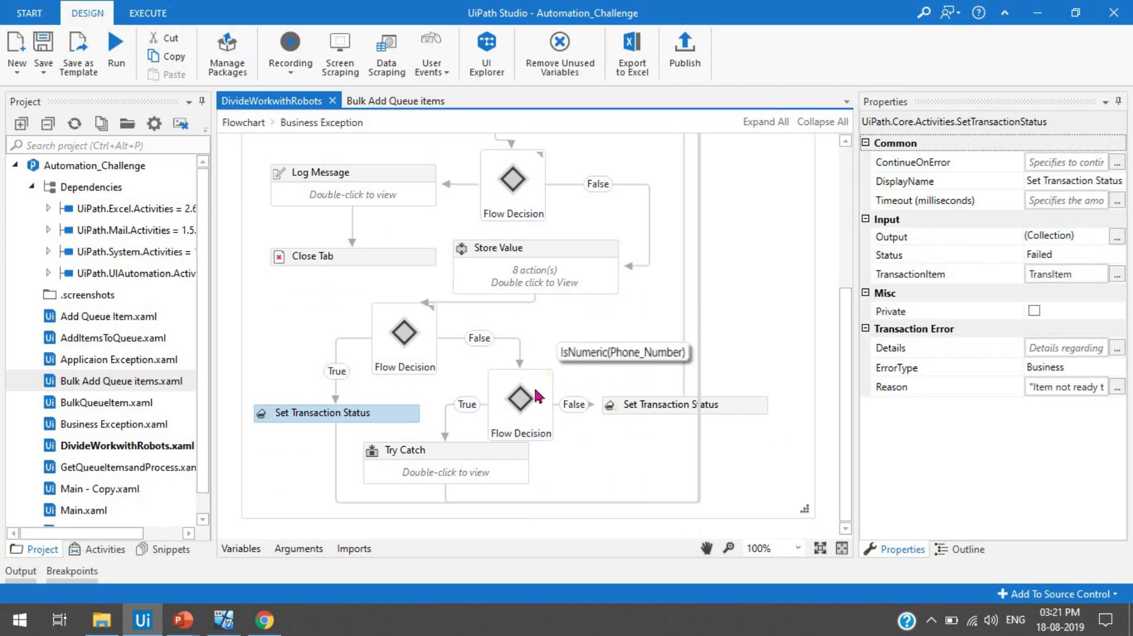
- Inside Try Catch, inspect the Successful Set Transaction Status and the Exception catch's Failed handling
double_click(470, 471)
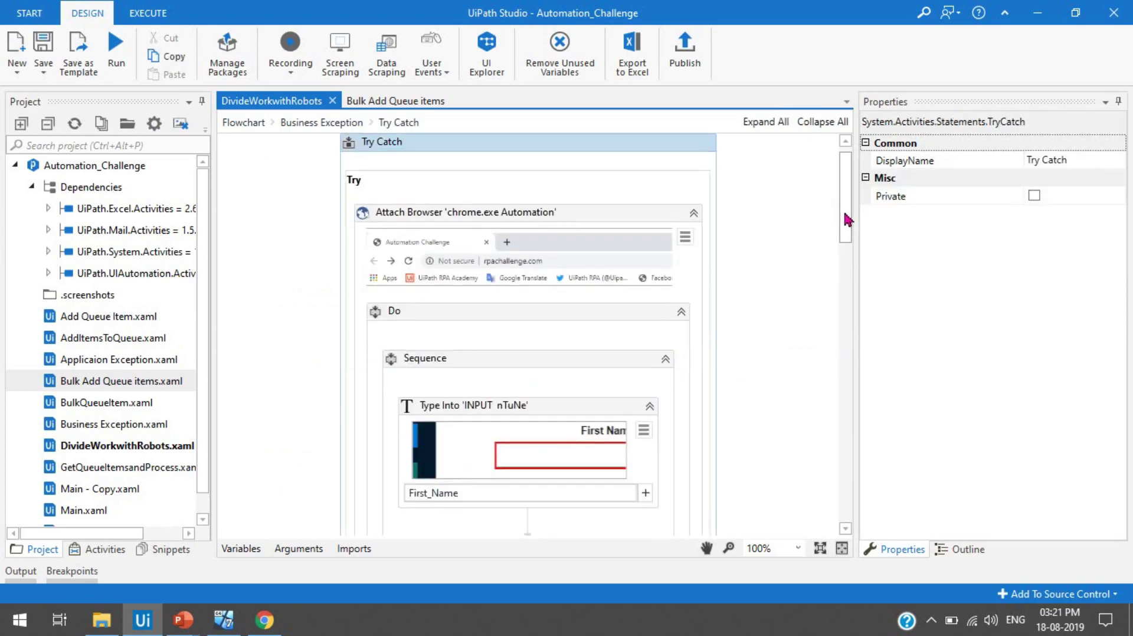
left_click_drag(848, 212, 855, 303)
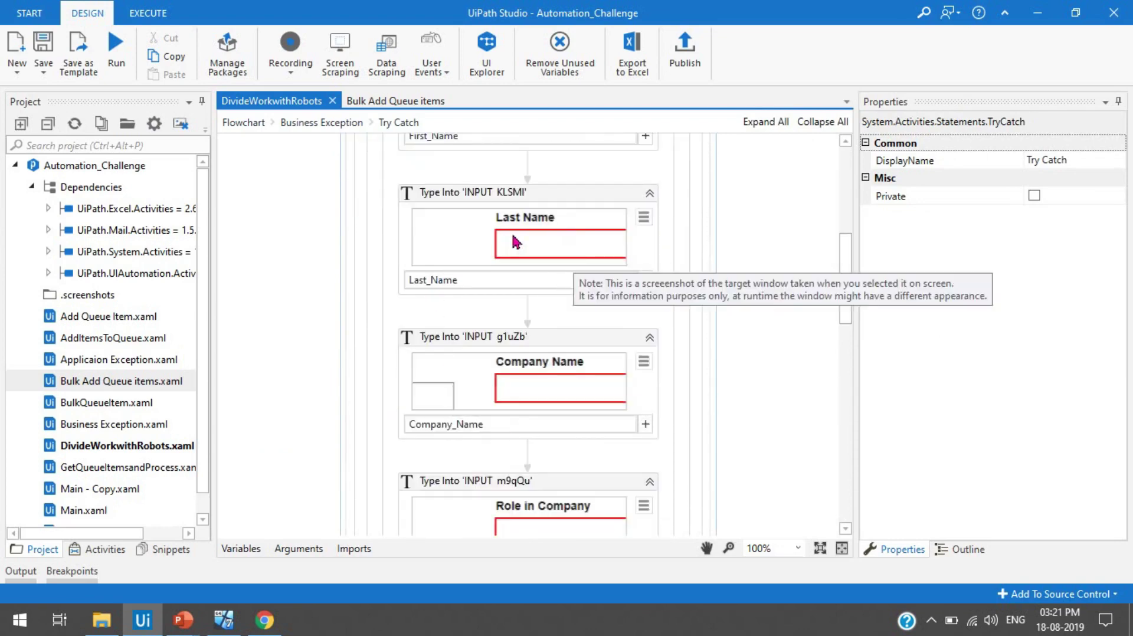
left_click_drag(848, 298, 852, 529)
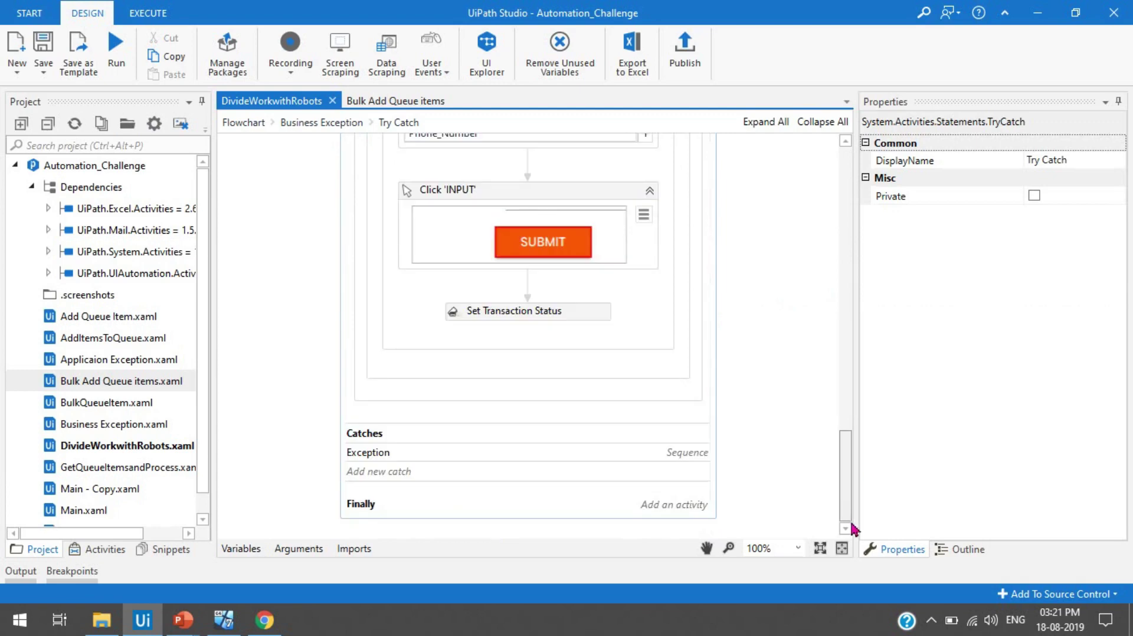
left_click(573, 312)
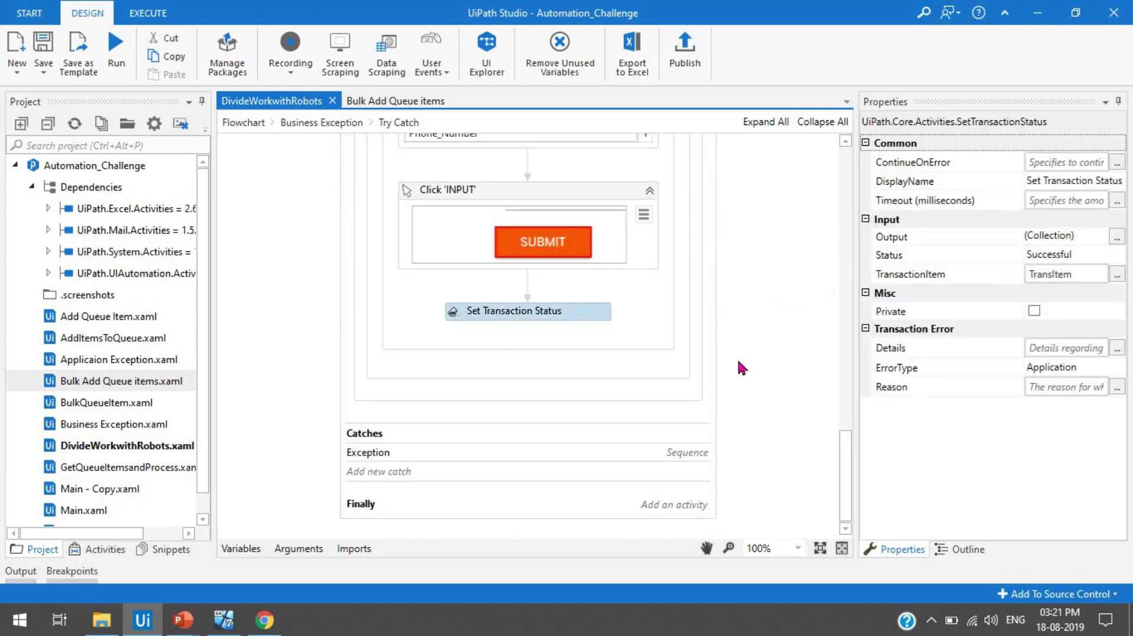
left_click(566, 465)
left_click(565, 471)
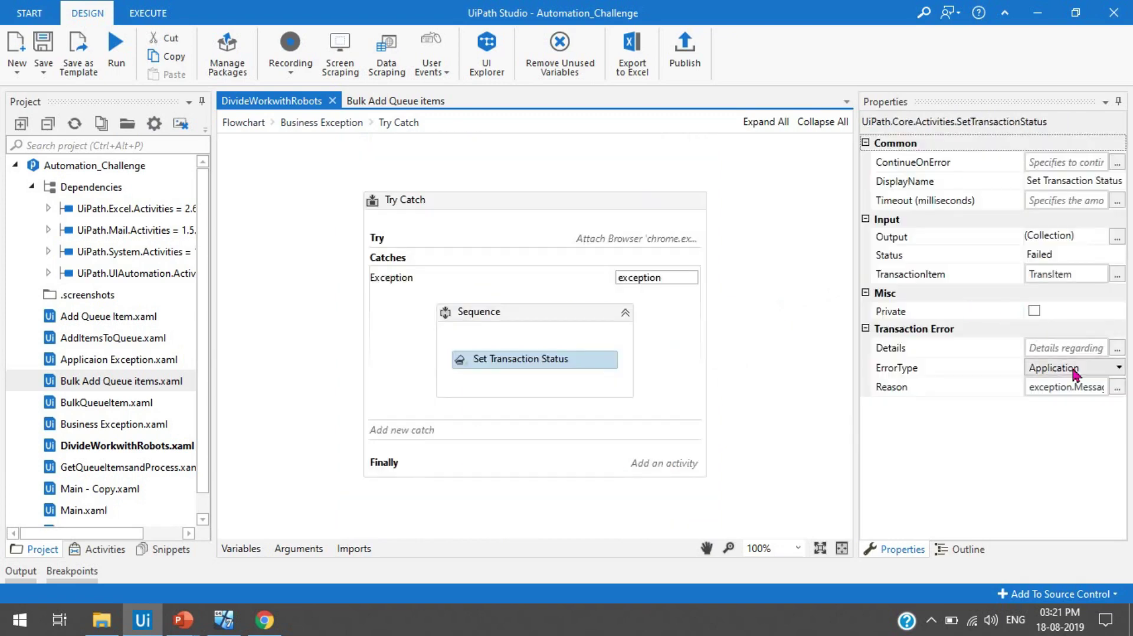
- Return to the main flowchart and recheck Get Transaction Item reading RPA_Queue into TransItem
left_click(243, 122)
scroll(472, 414, "down", 10)
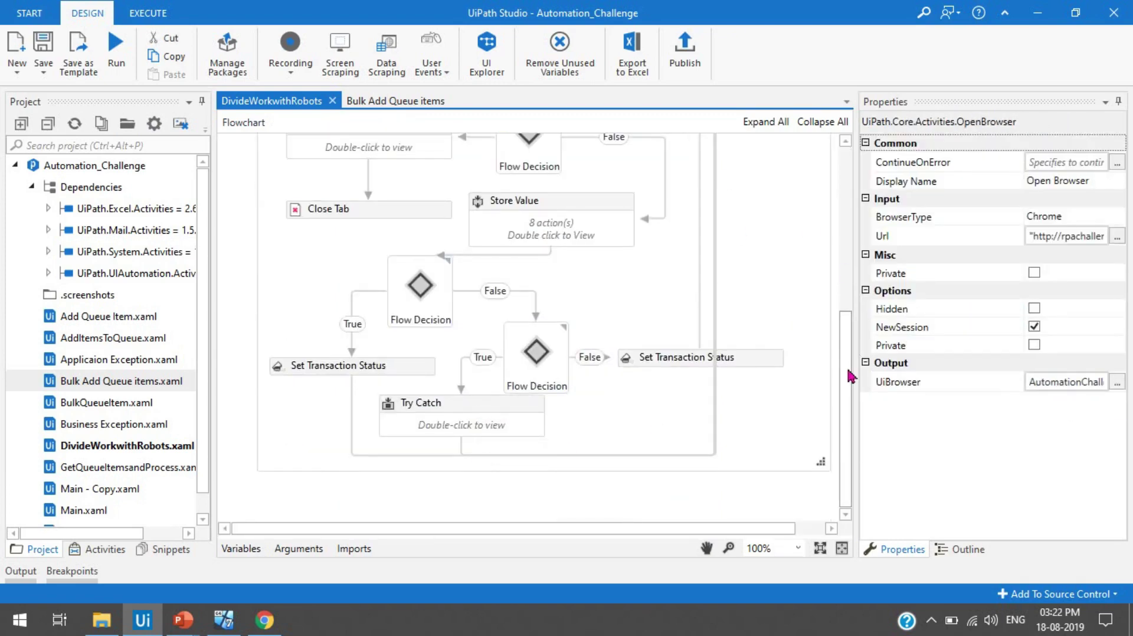
left_click_drag(848, 371, 837, 268)
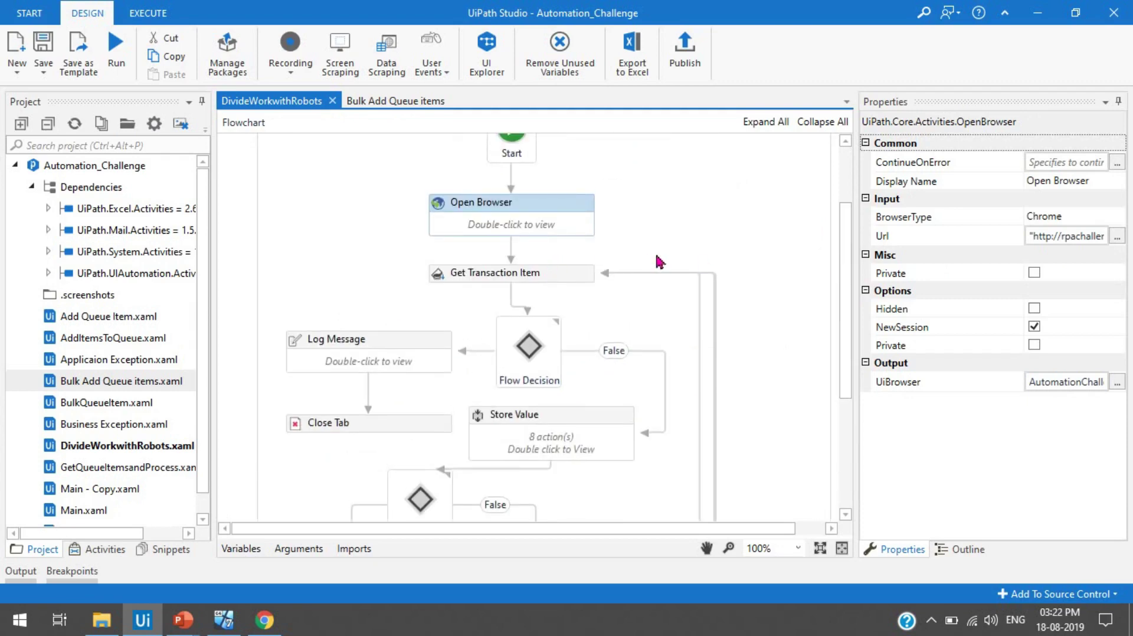
left_click(569, 281)
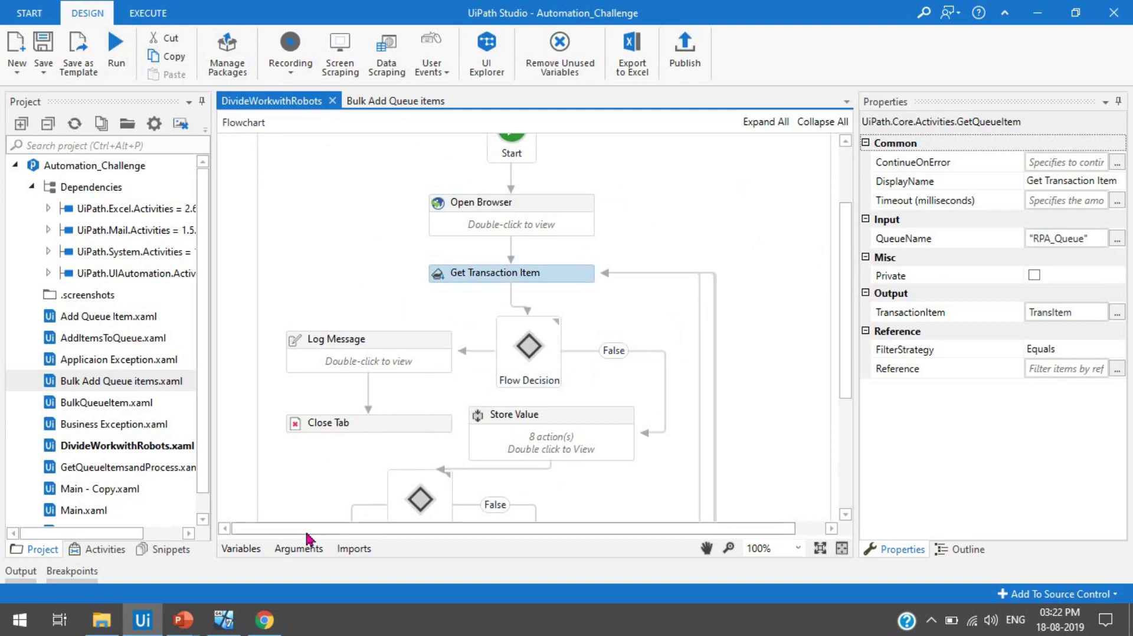
left_click(33, 22)
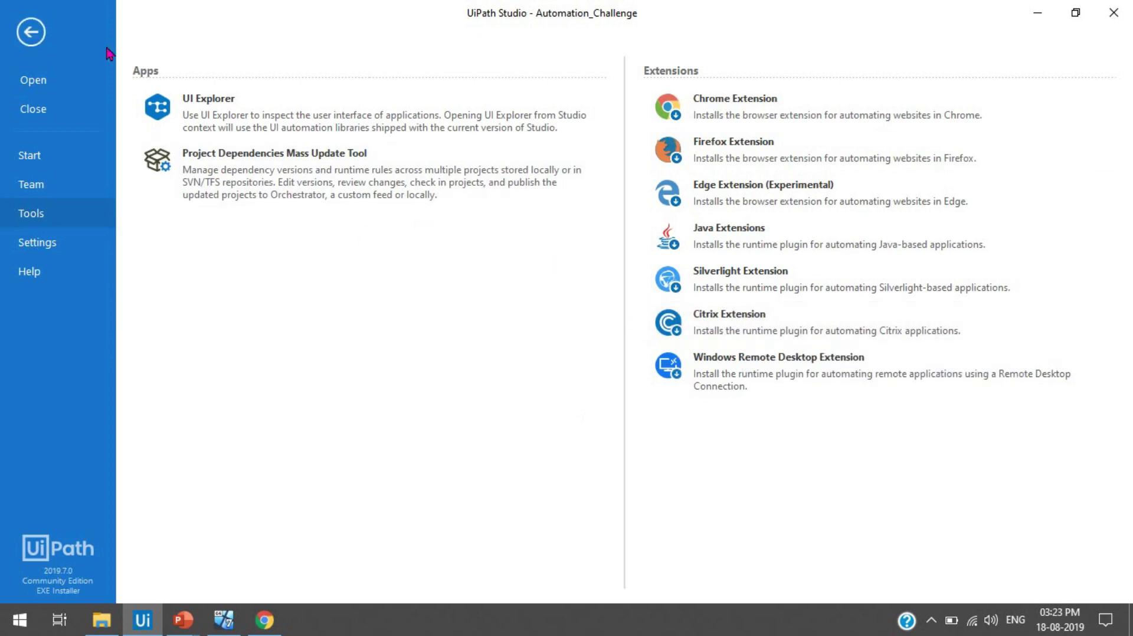
left_click(31, 31)
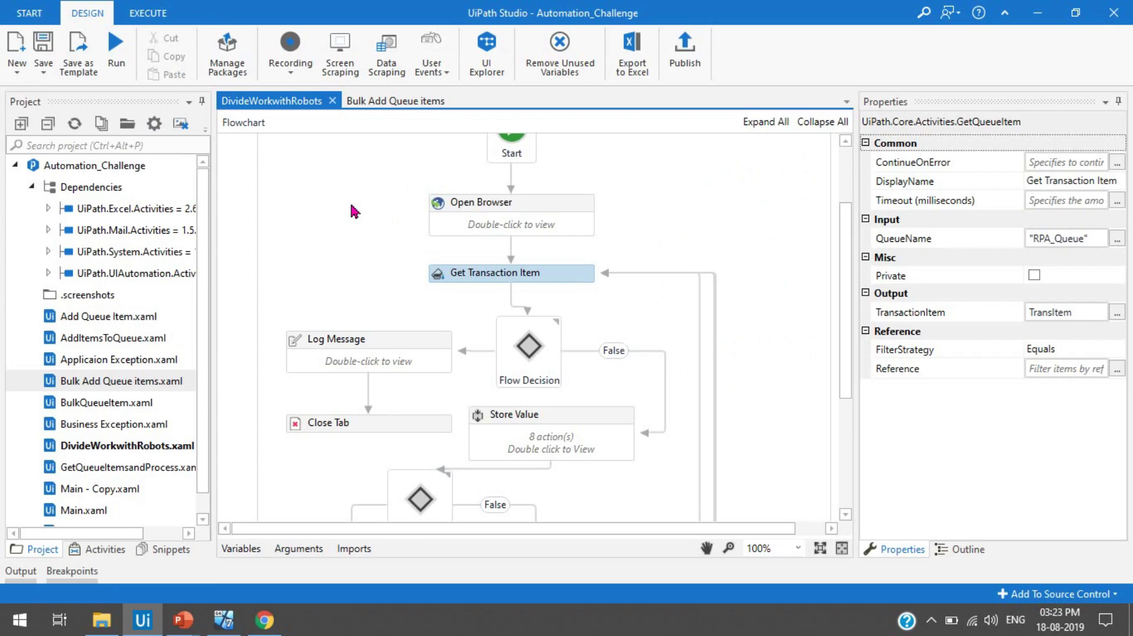
scroll(826, 336, "down", 1)
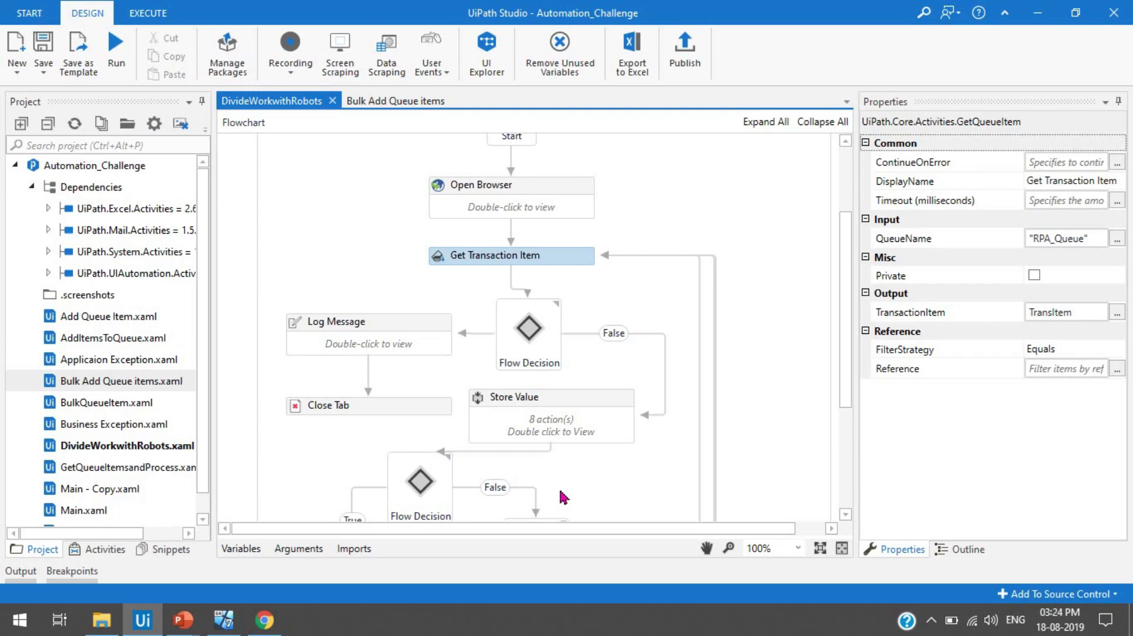
left_click_drag(851, 406, 851, 393)
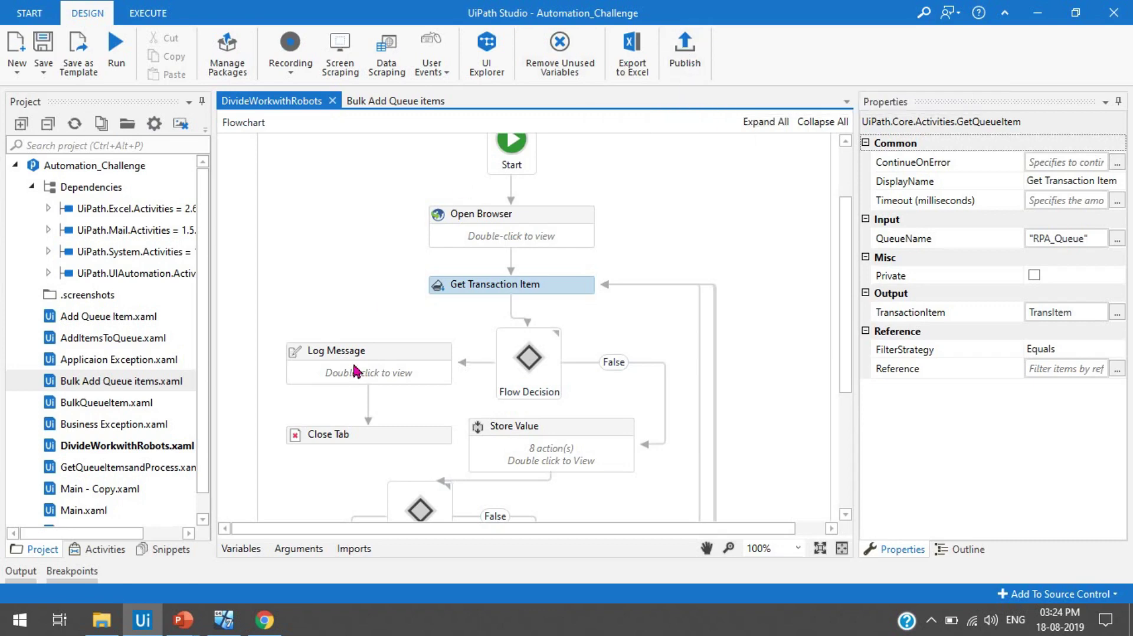
- View the Automation_Challenge process and its Robot1/Robot2 jobs, then switch to the Windows 7 VM
left_click(278, 632)
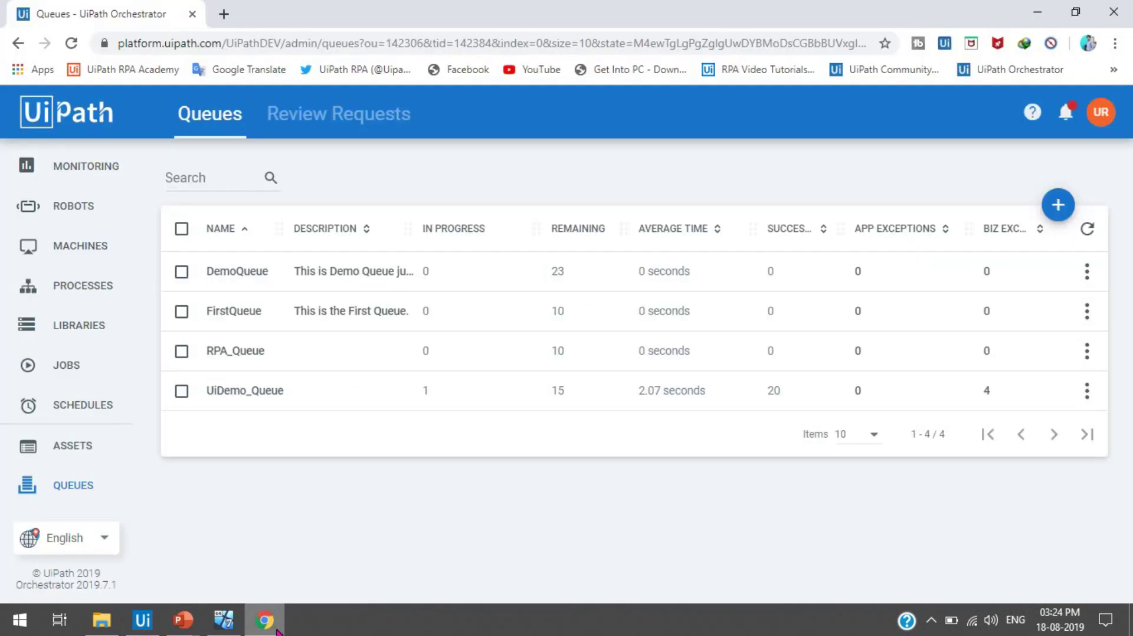
left_click(81, 287)
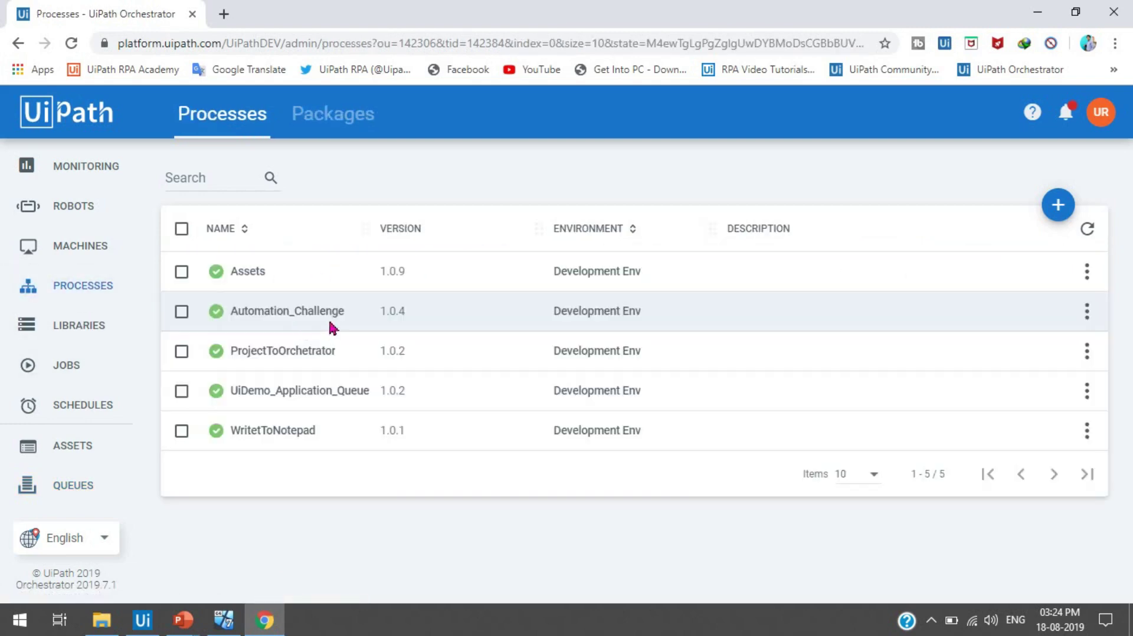
left_click_drag(232, 312, 344, 316)
left_click(70, 367)
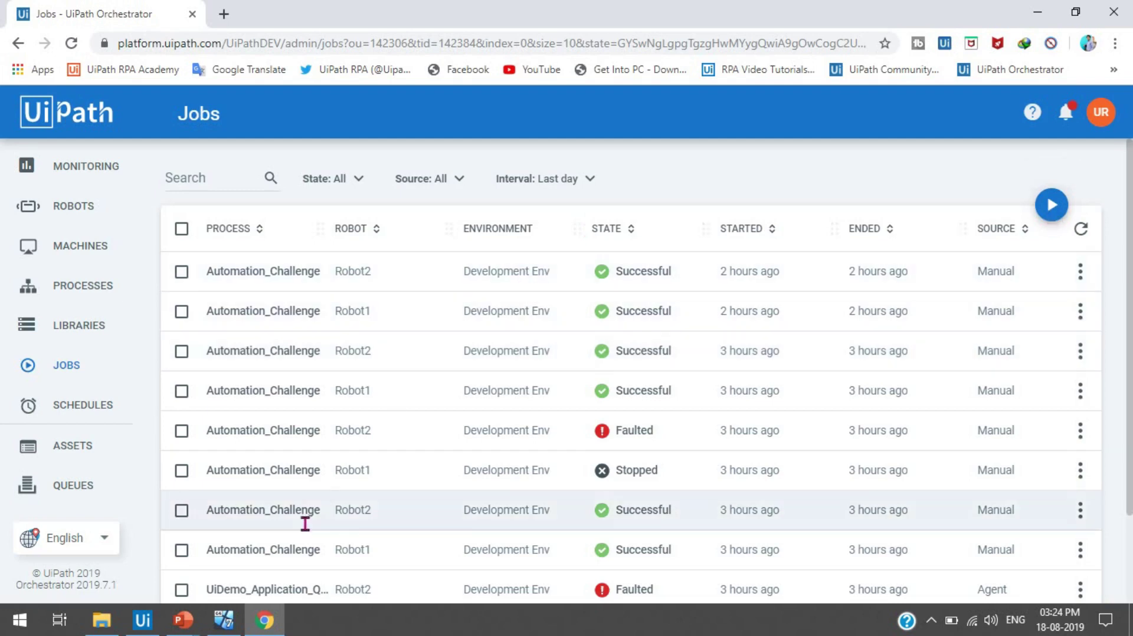
left_click(225, 621)
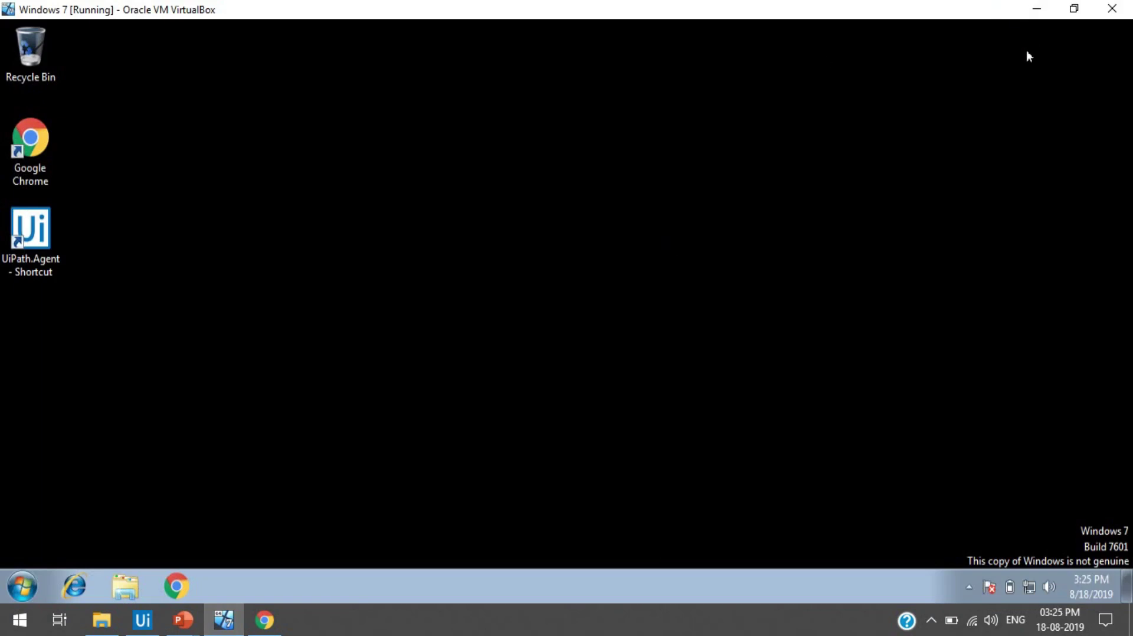
left_click(1073, 8)
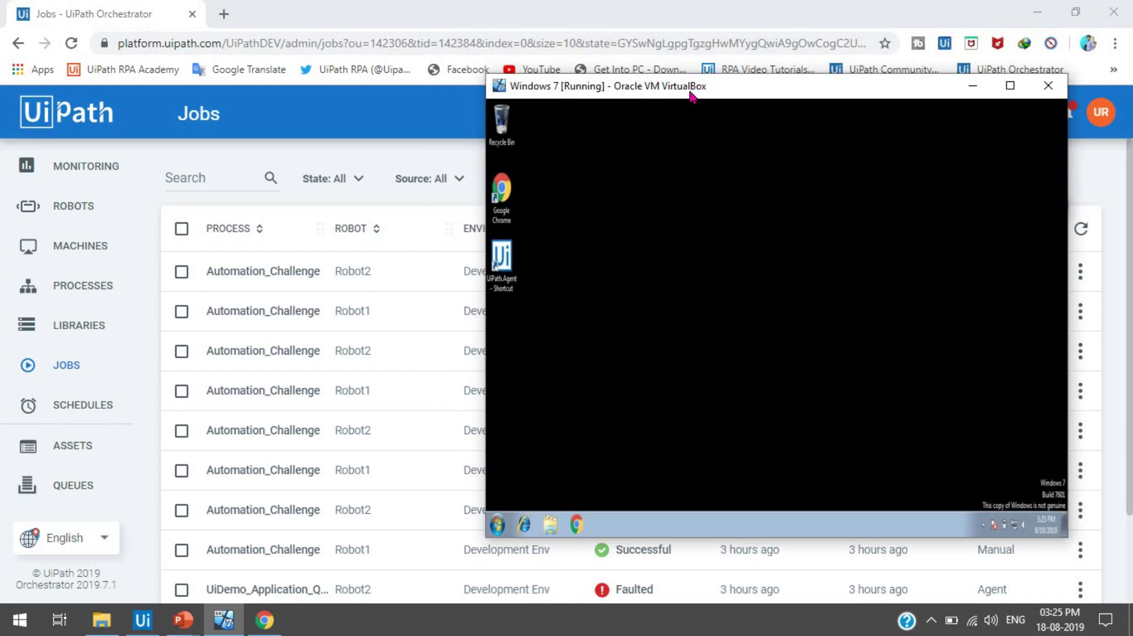
left_click_drag(691, 92, 565, 87)
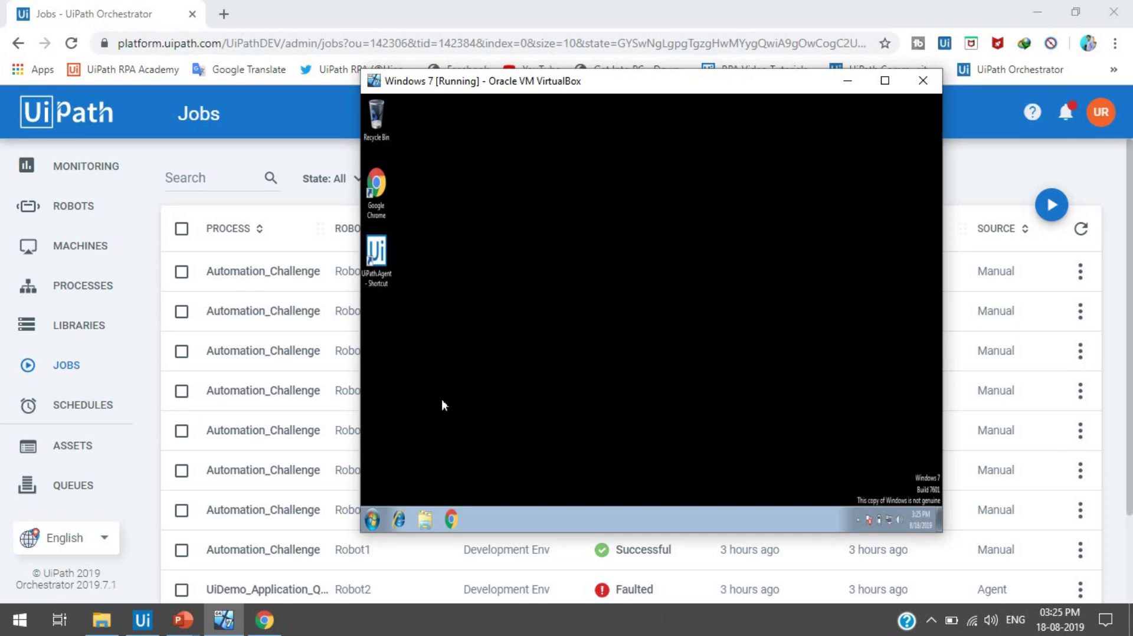
left_click(884, 80)
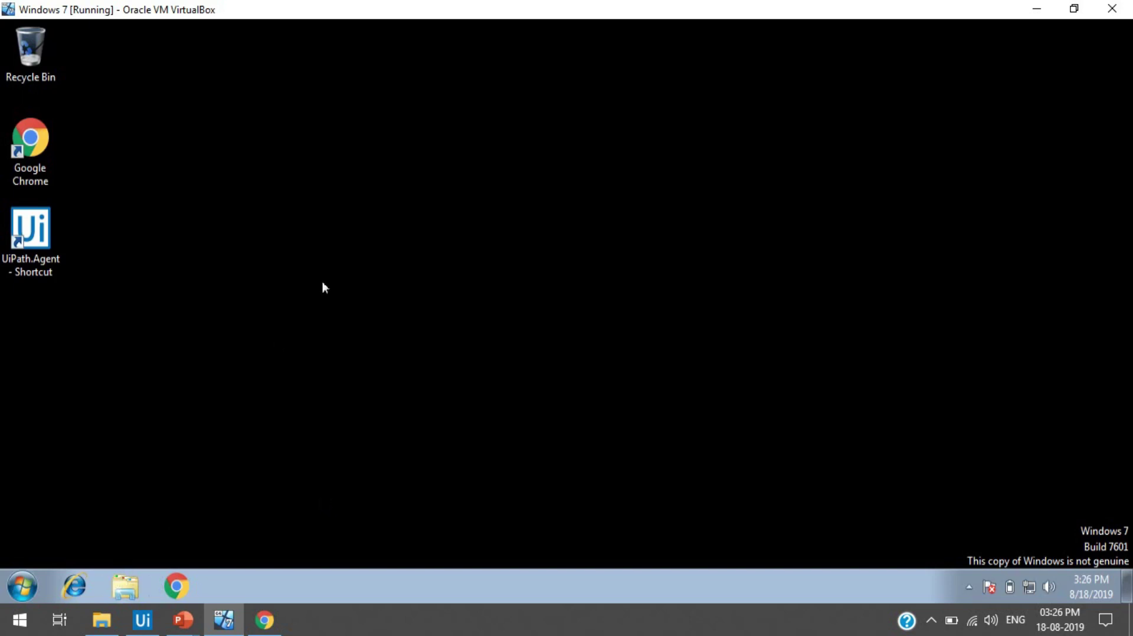
left_click(125, 587)
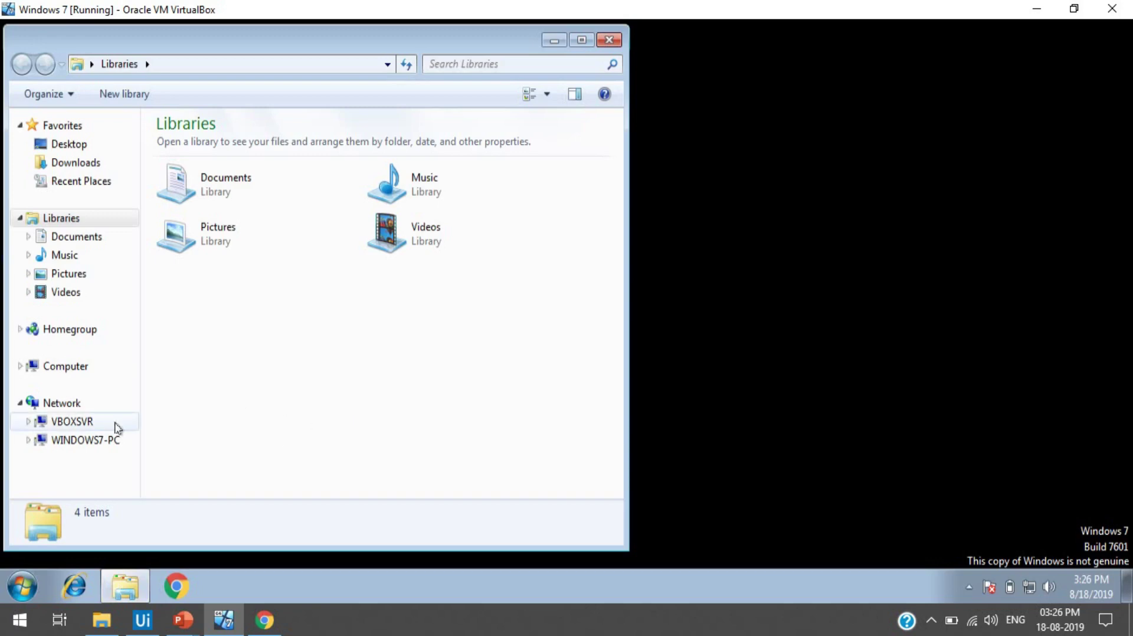
- Open \\VBOXSVR\Shared_Folder in the VM and view its network path, then open host File Explorer
left_click(72, 422)
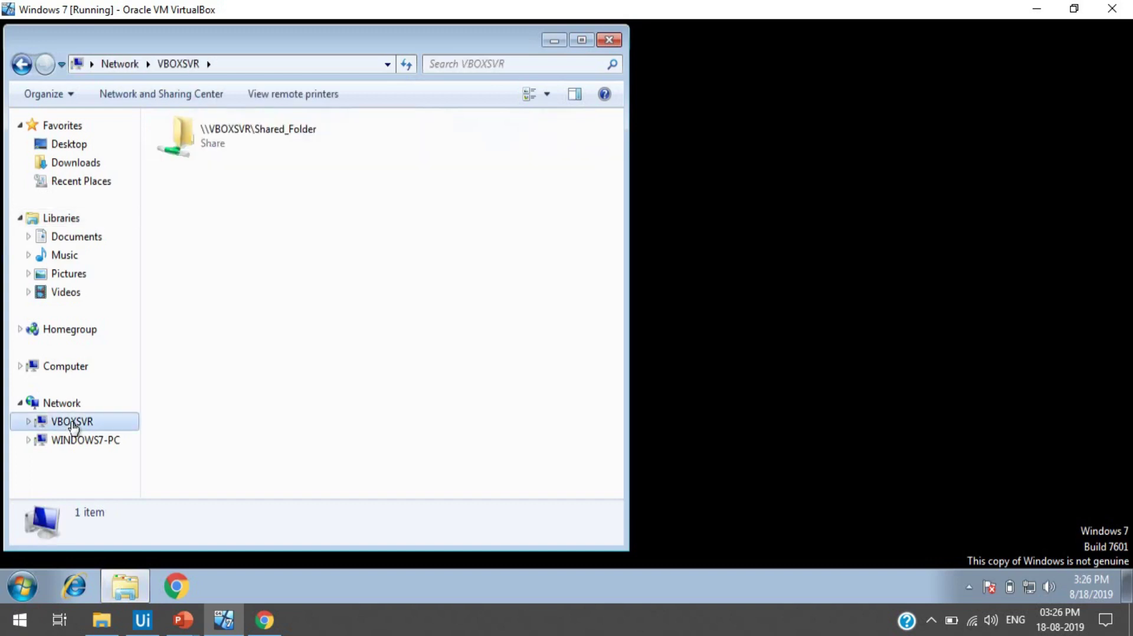
left_click(258, 157)
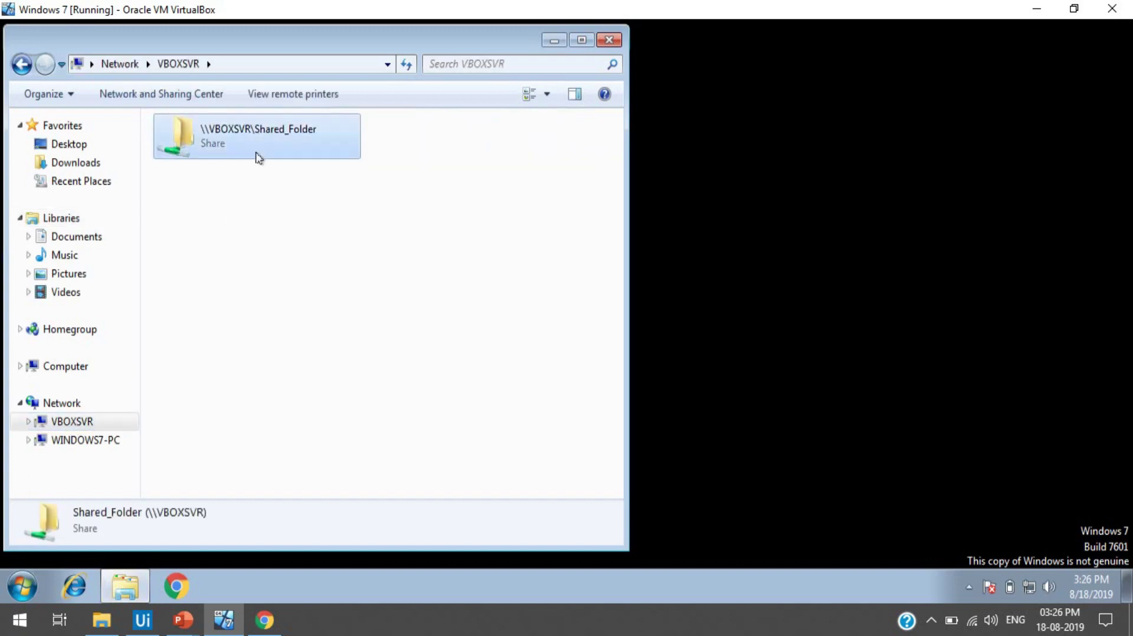
double_click(301, 135)
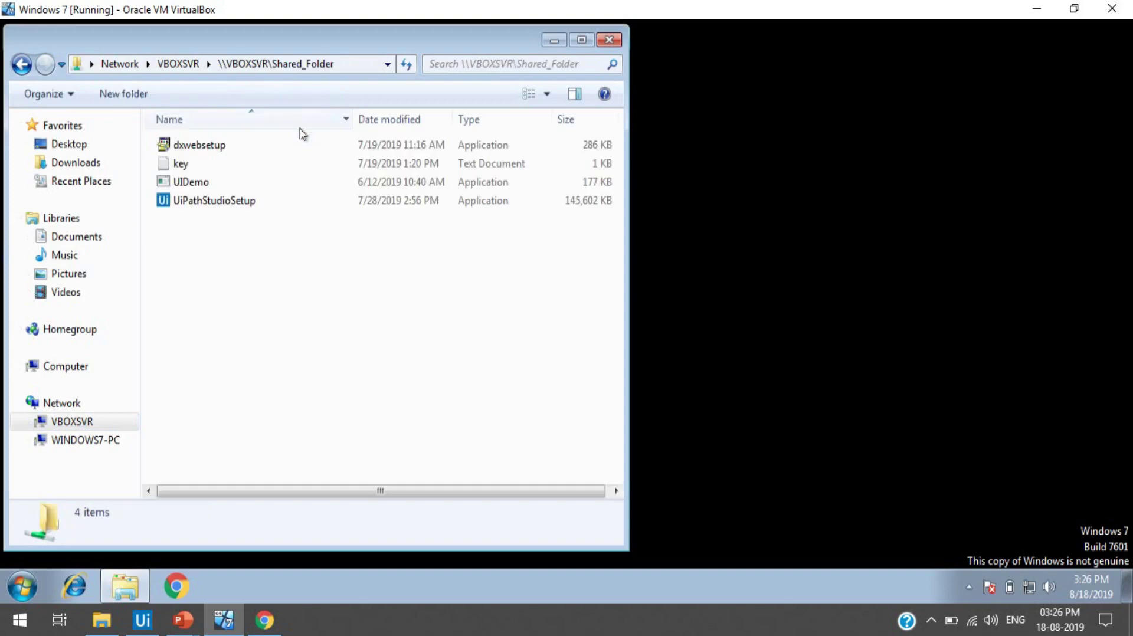
left_click(355, 67)
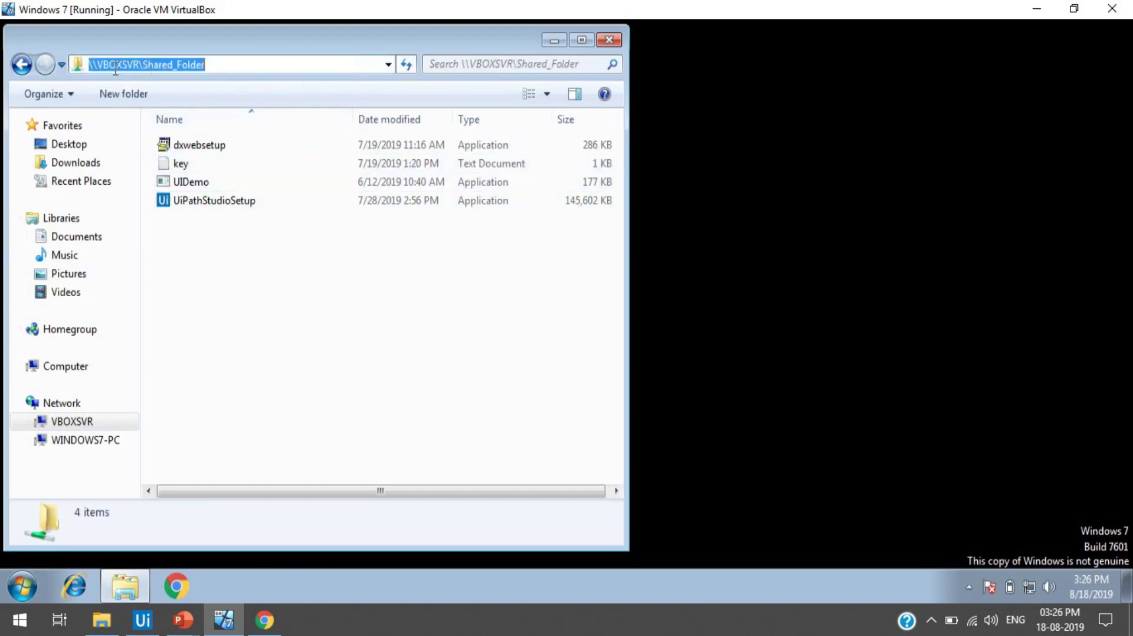
left_click(258, 279)
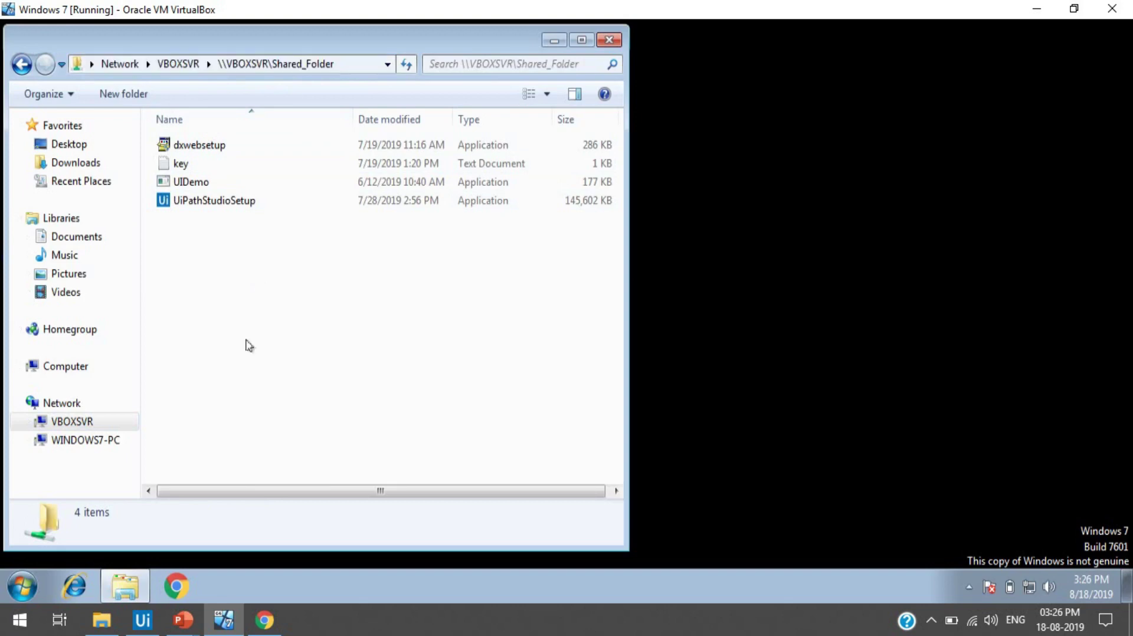
left_click(102, 620)
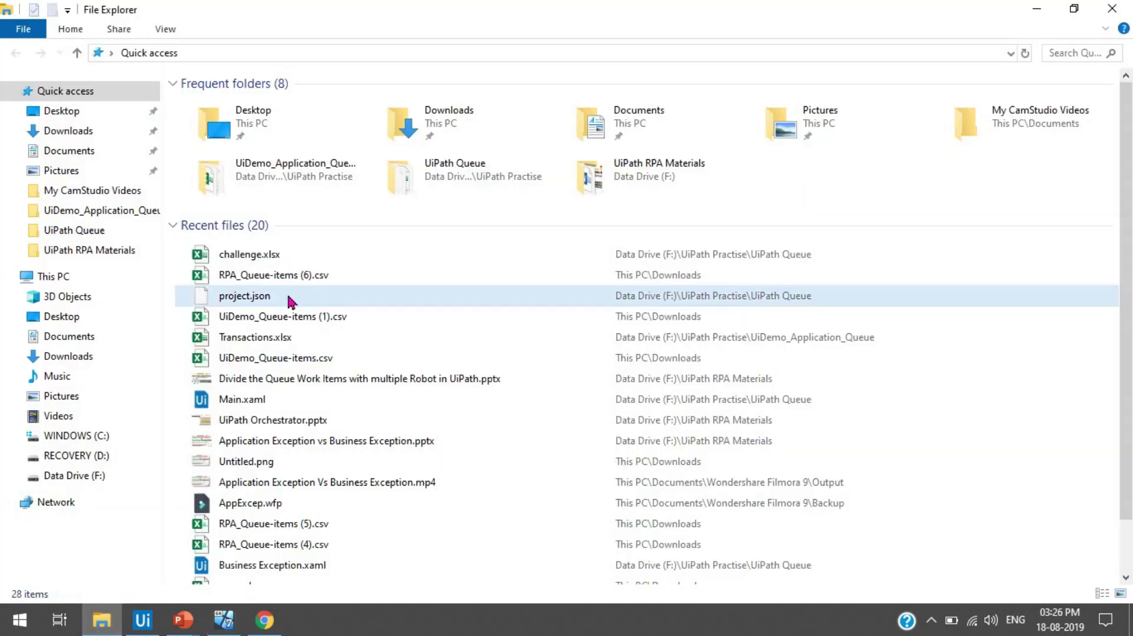
- Open Documents\Shared Folder on the host, view its full path, then return to the VM
left_click(106, 155)
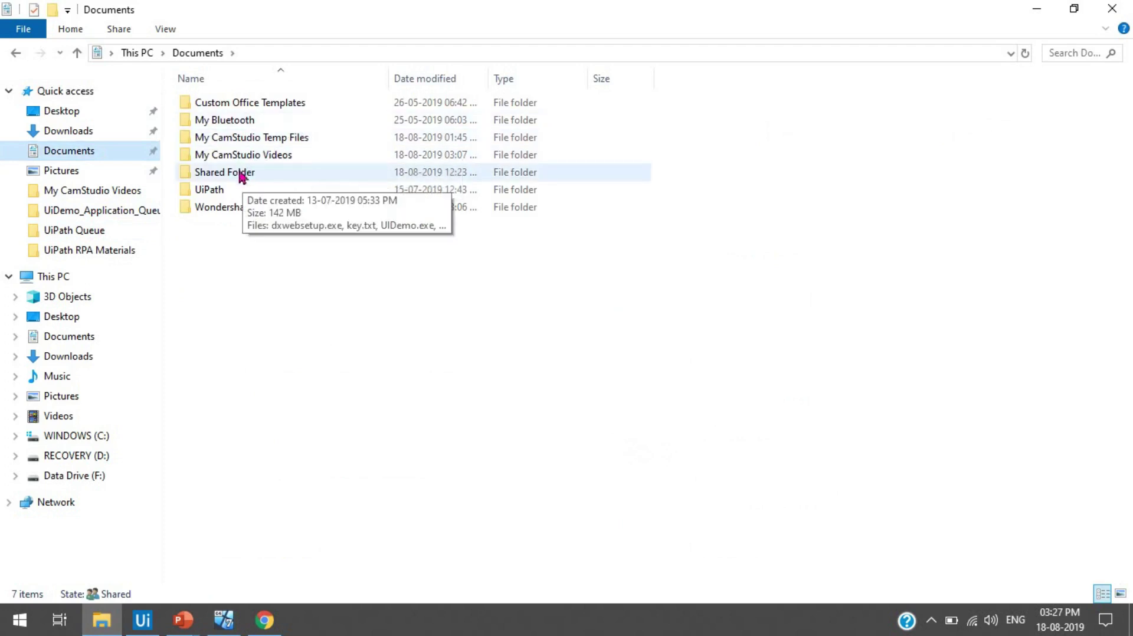
double_click(247, 173)
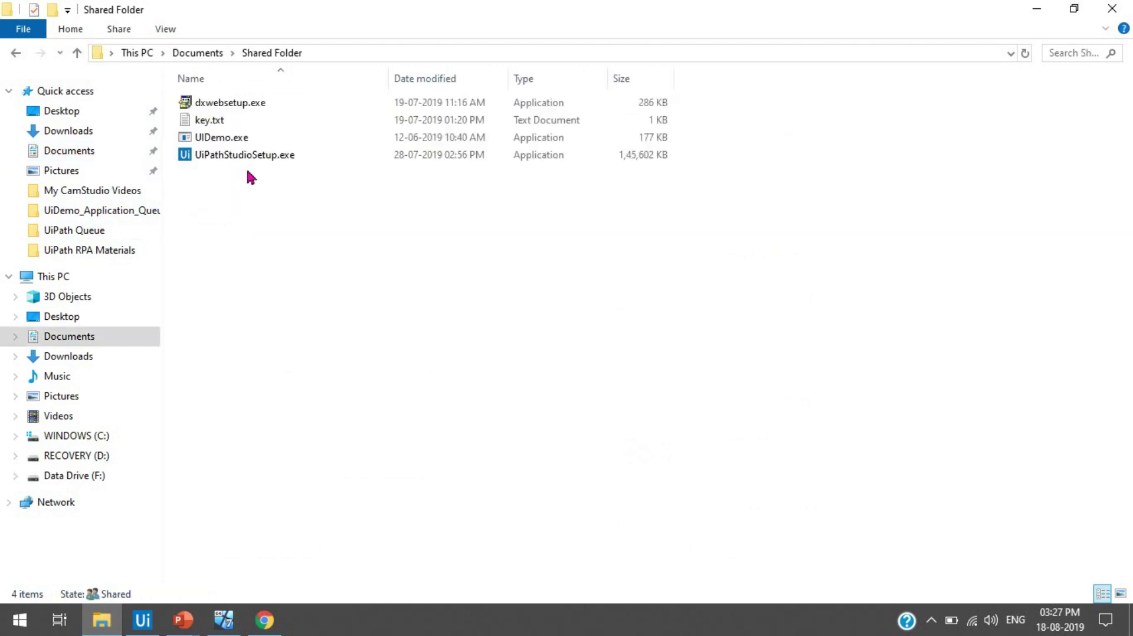
left_click(341, 56)
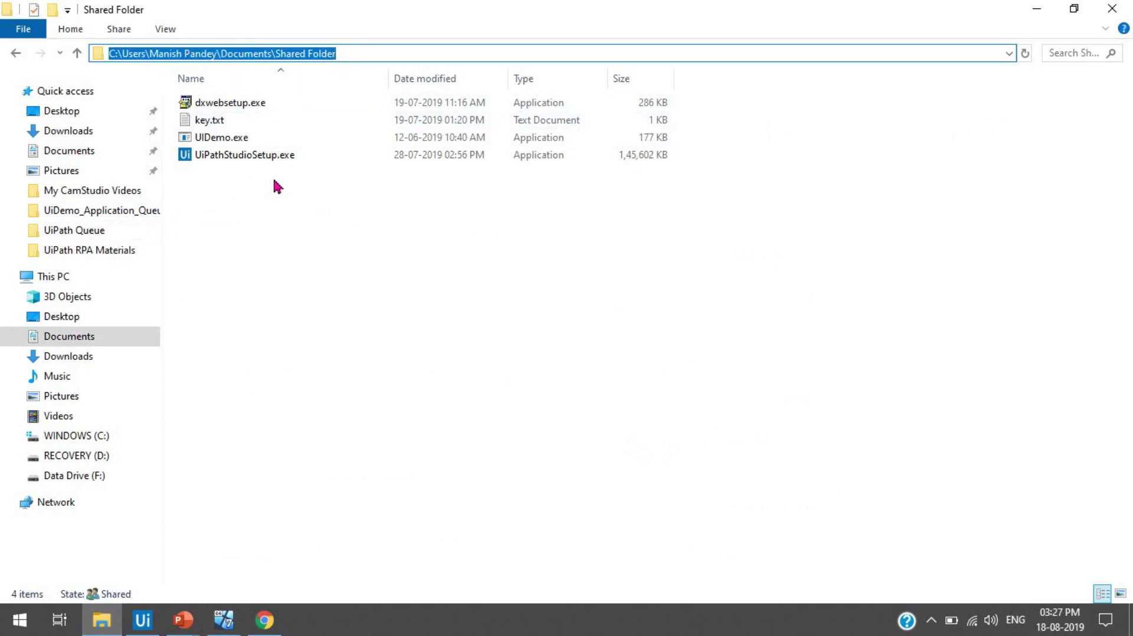
left_click(338, 290)
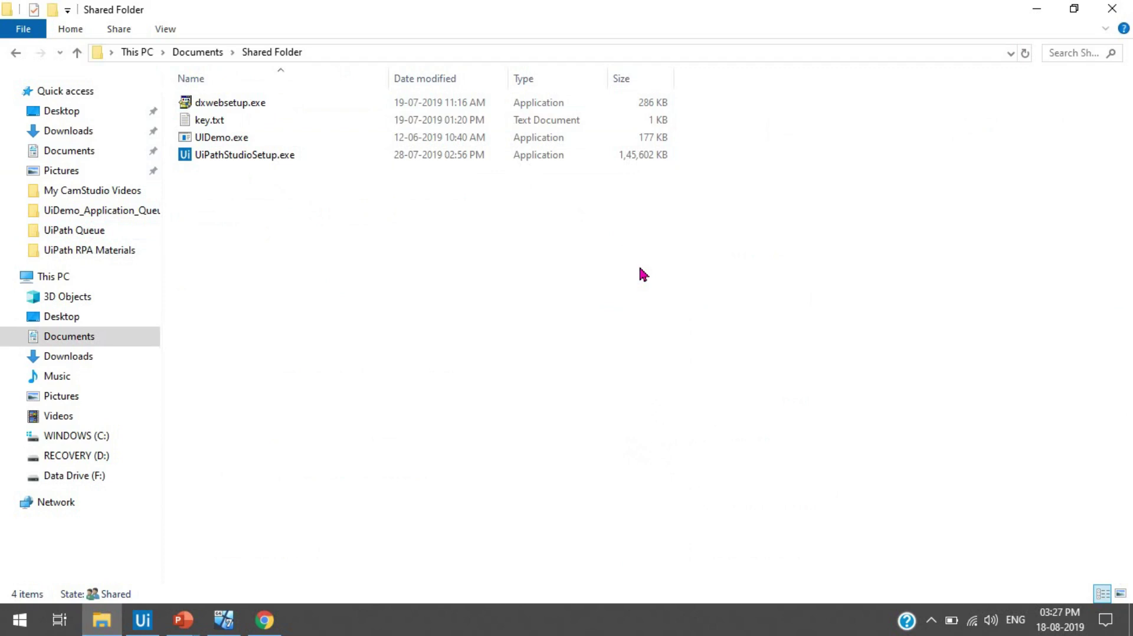
left_click(223, 619)
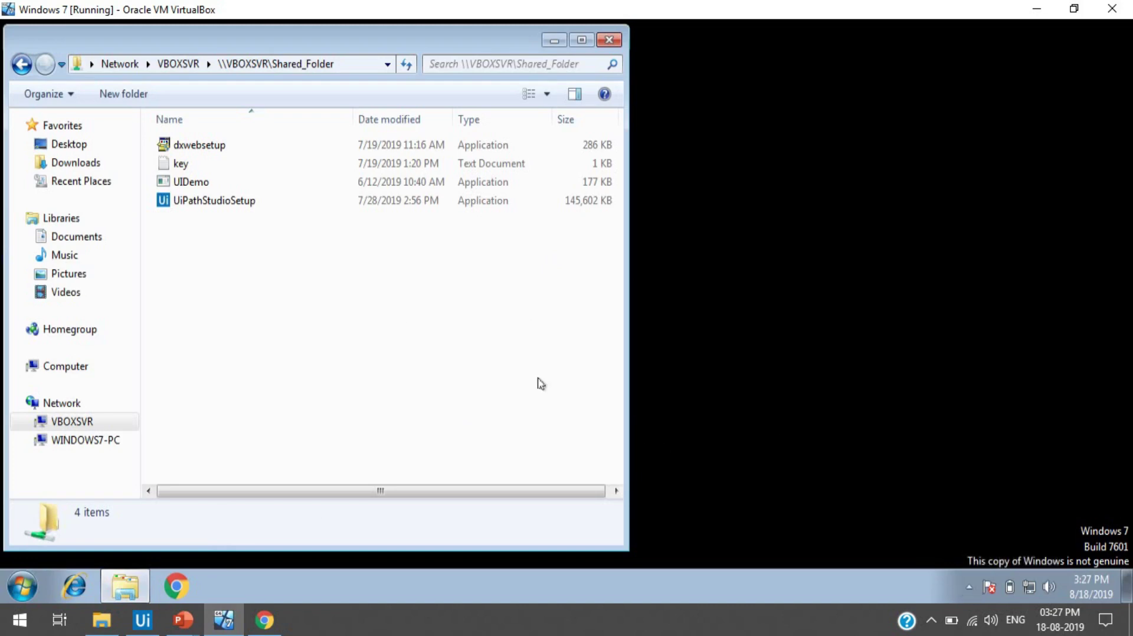
- Check the share's network path, close the VM's shared-folder window, and minimize VirtualBox
left_click(353, 69)
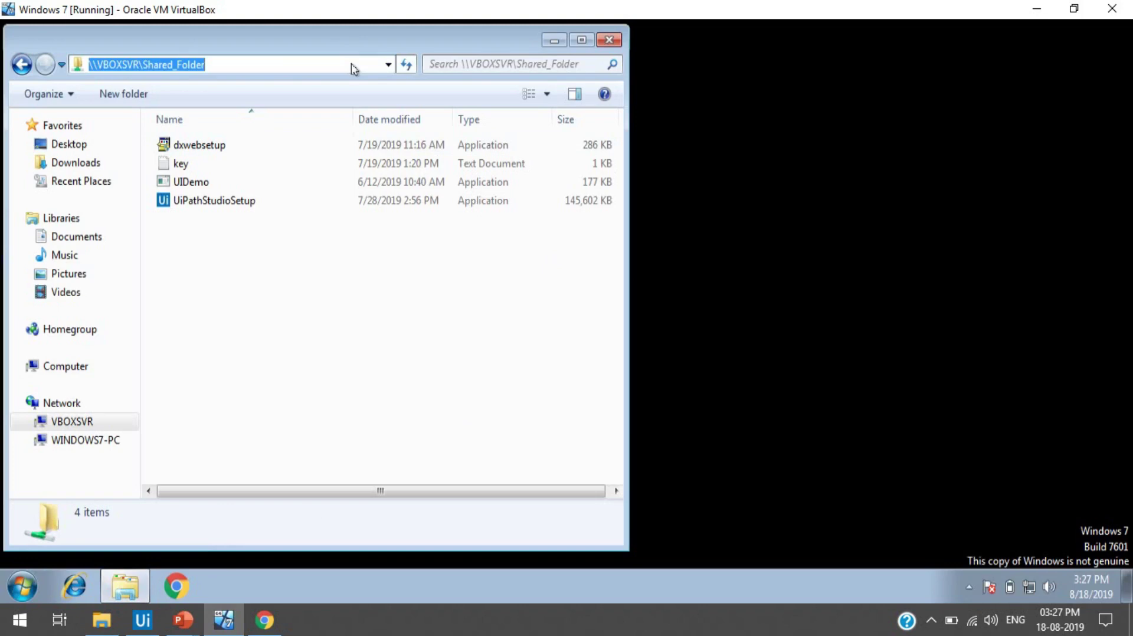
left_click(302, 357)
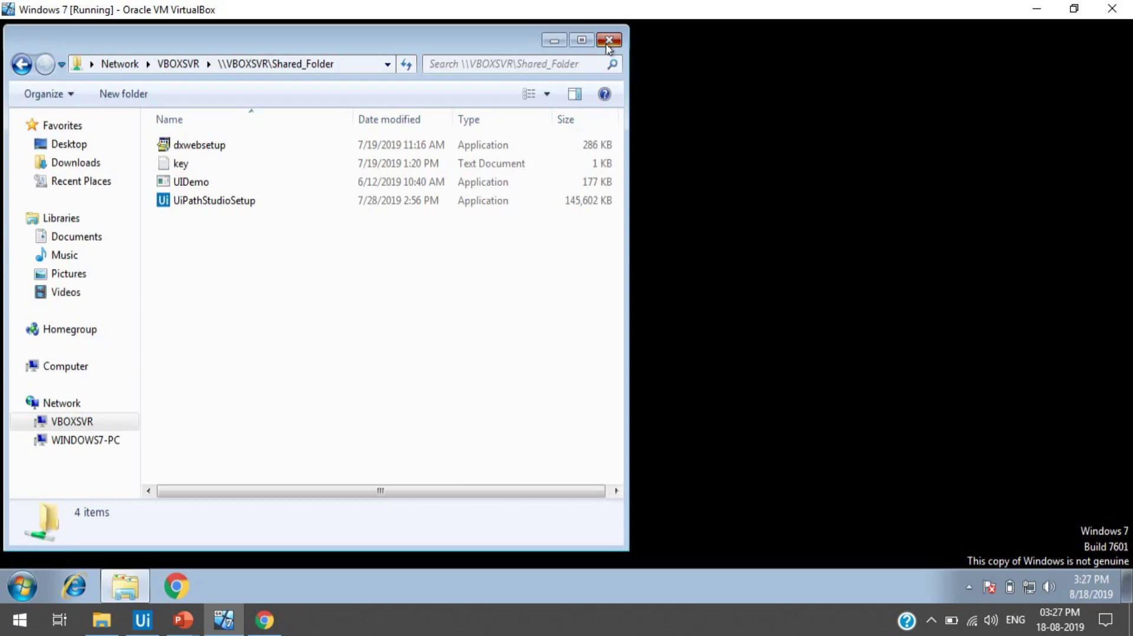
left_click(608, 42)
left_click(1041, 12)
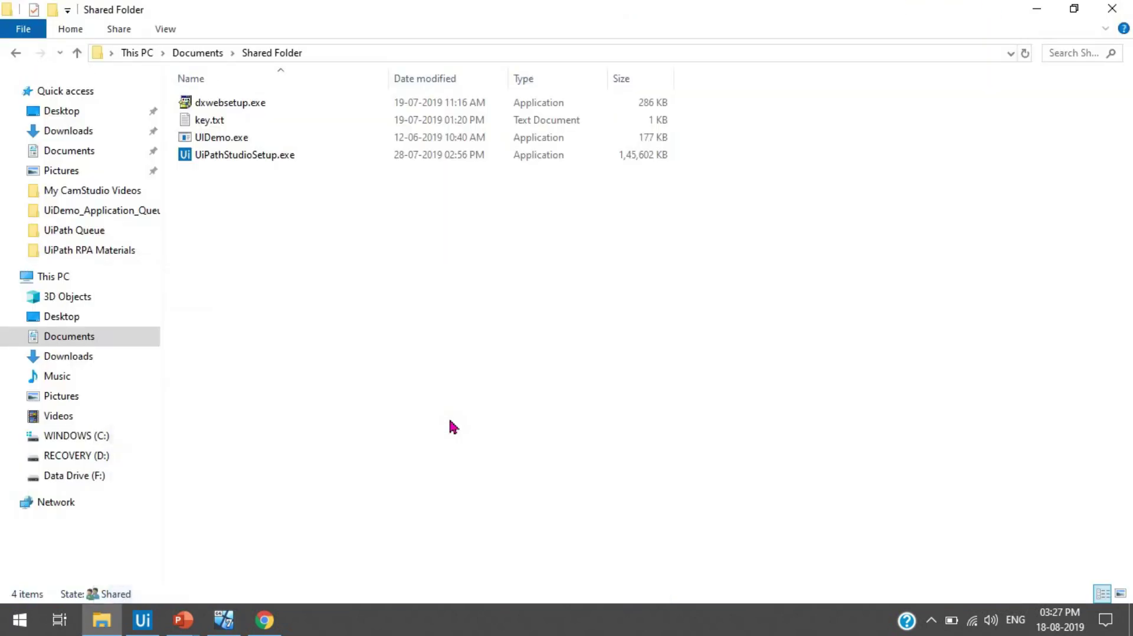
- Start an Automation_Challenge_Development Env job on Robot1 and Robot2, then switch to the Windows 7 VM
left_click(265, 620)
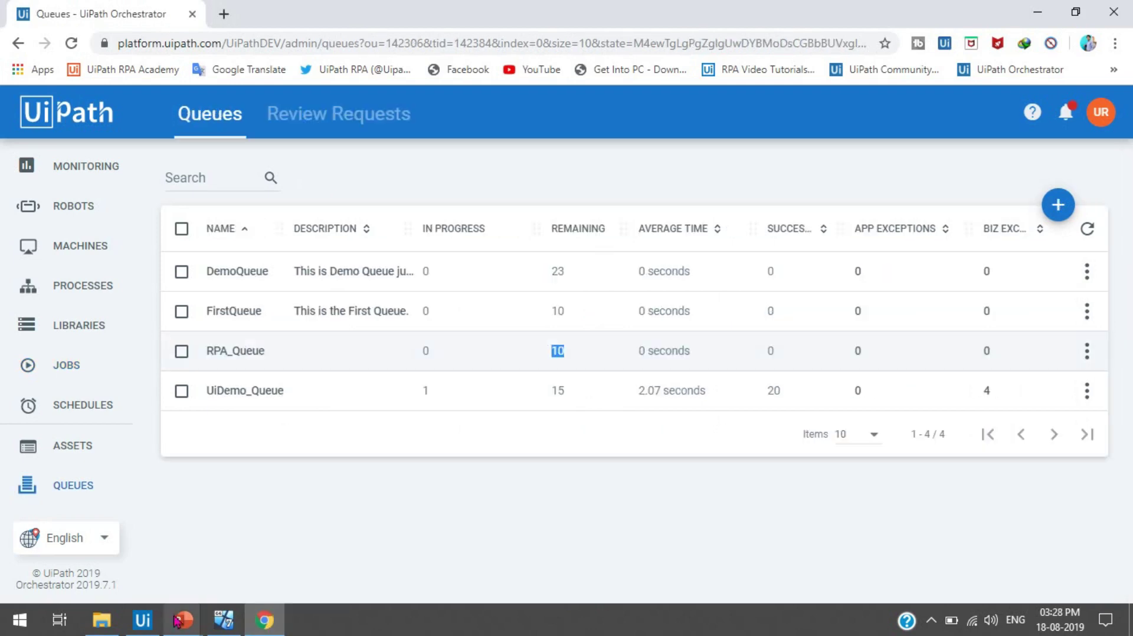
left_click(107, 382)
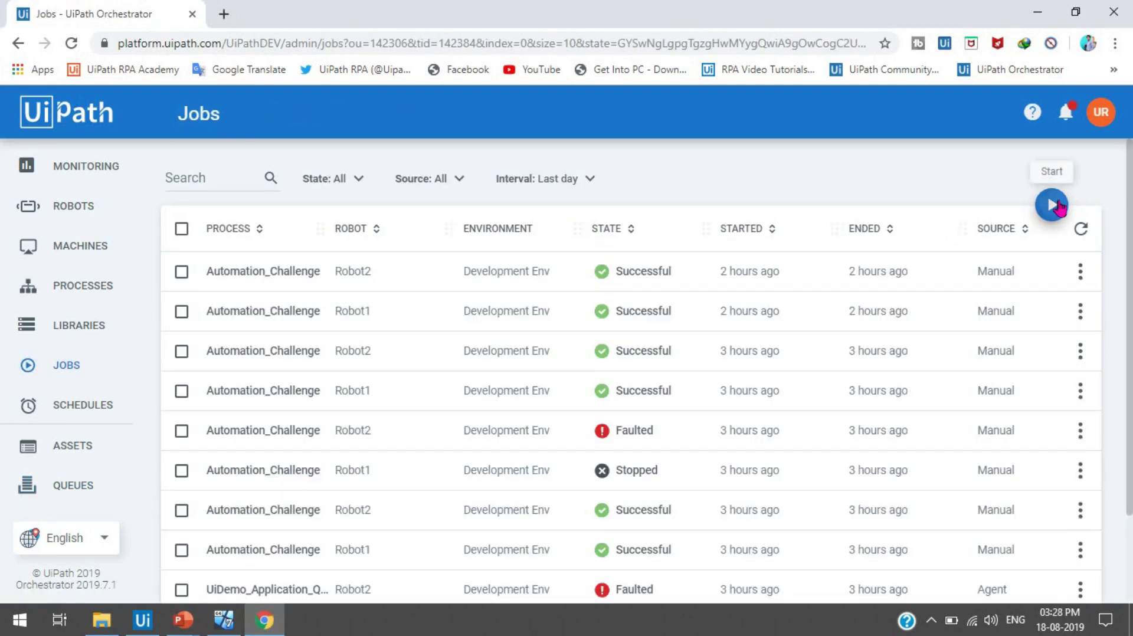
left_click(1051, 205)
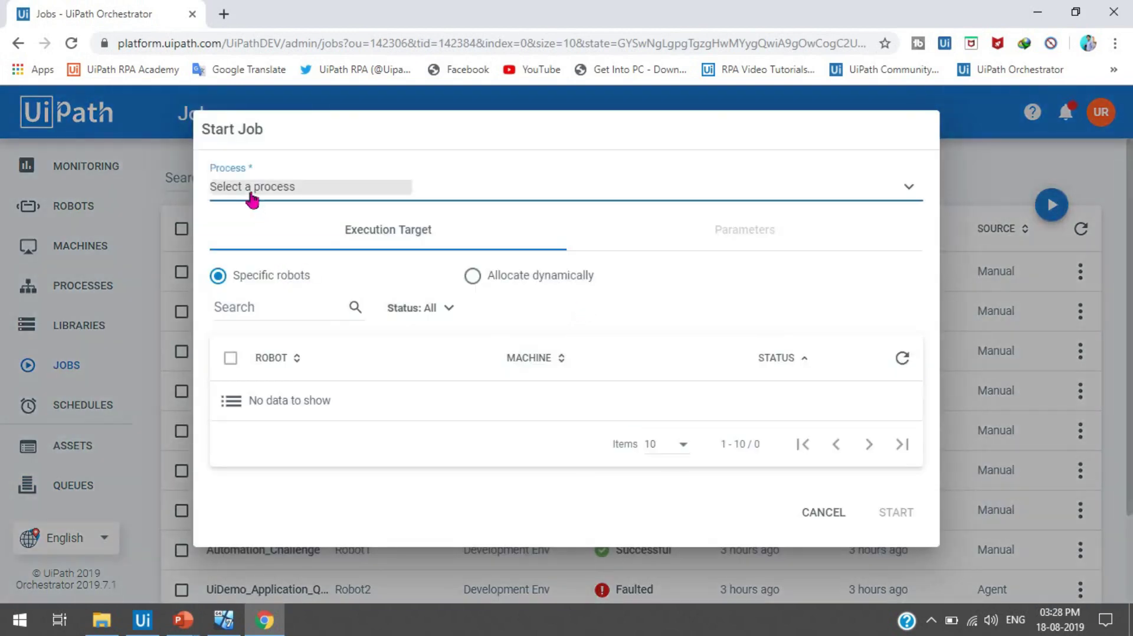
left_click(253, 195)
left_click(298, 253)
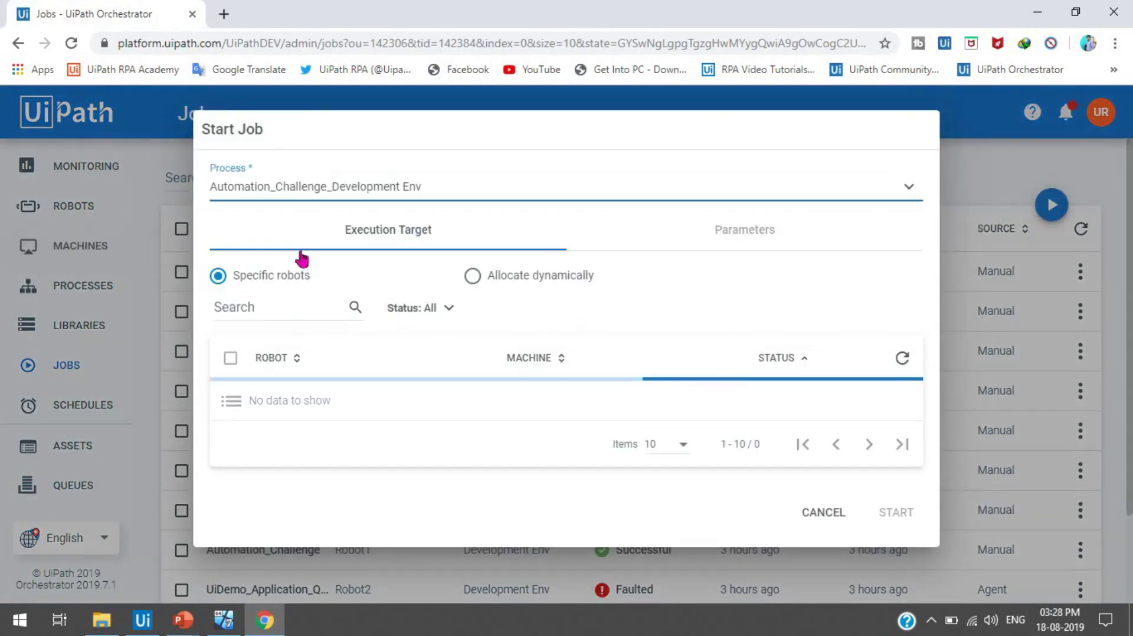
left_click(230, 357)
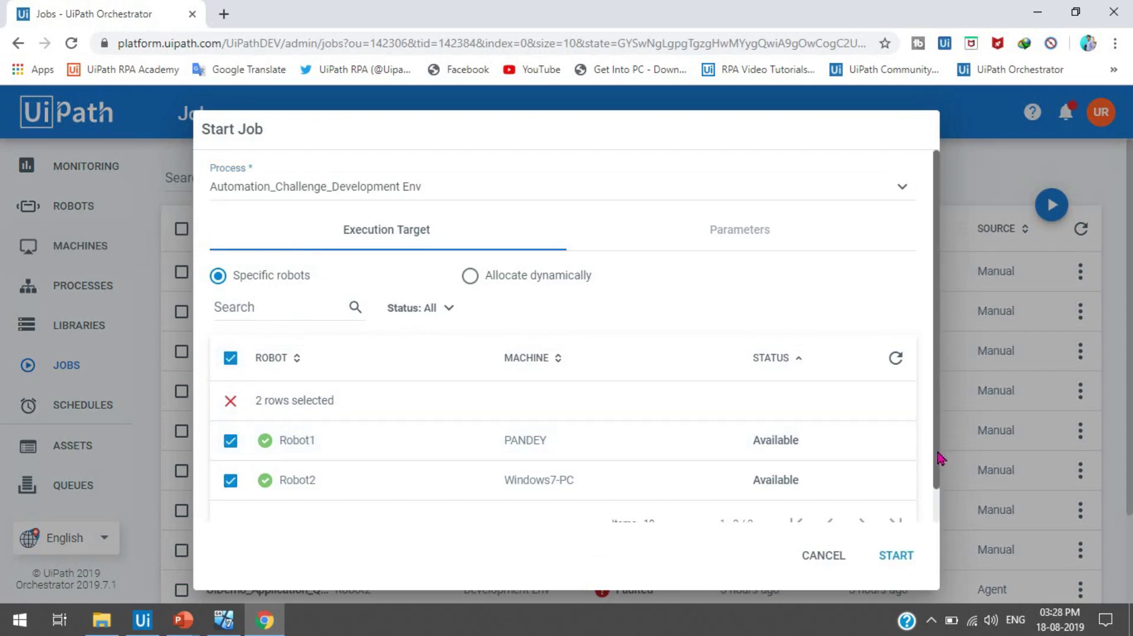
left_click_drag(941, 458, 939, 506)
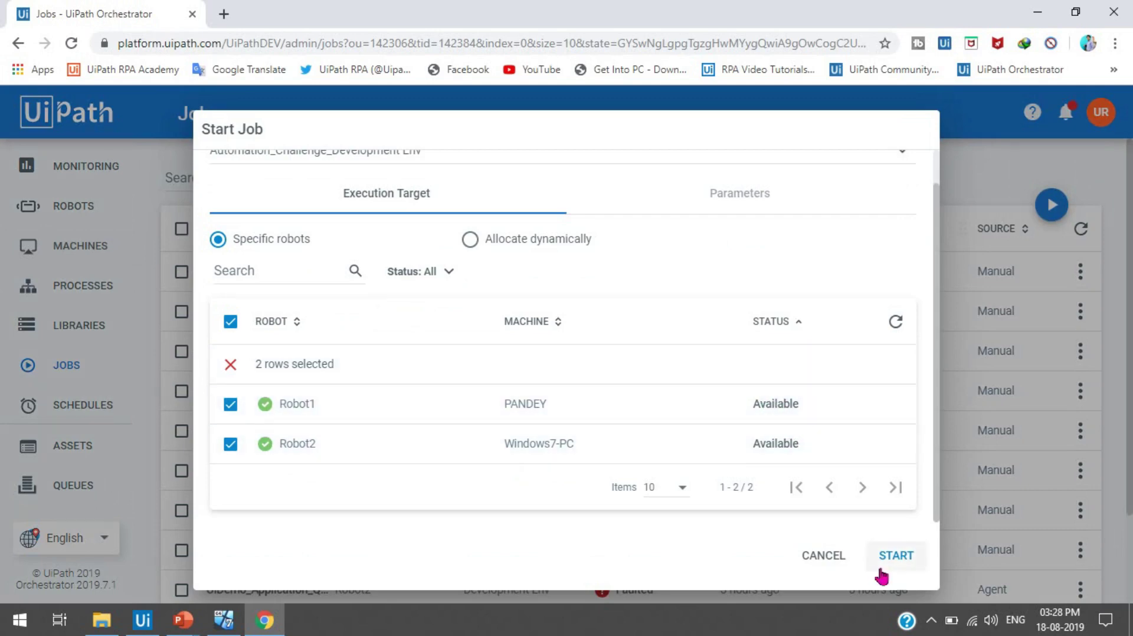
left_click(907, 560)
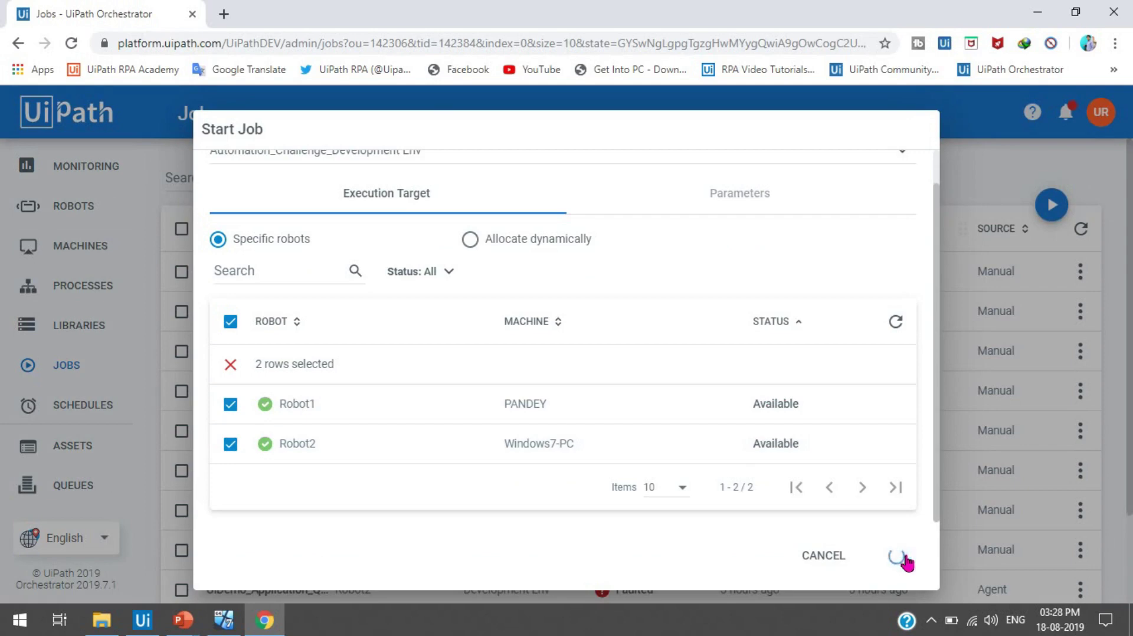
left_click(224, 620)
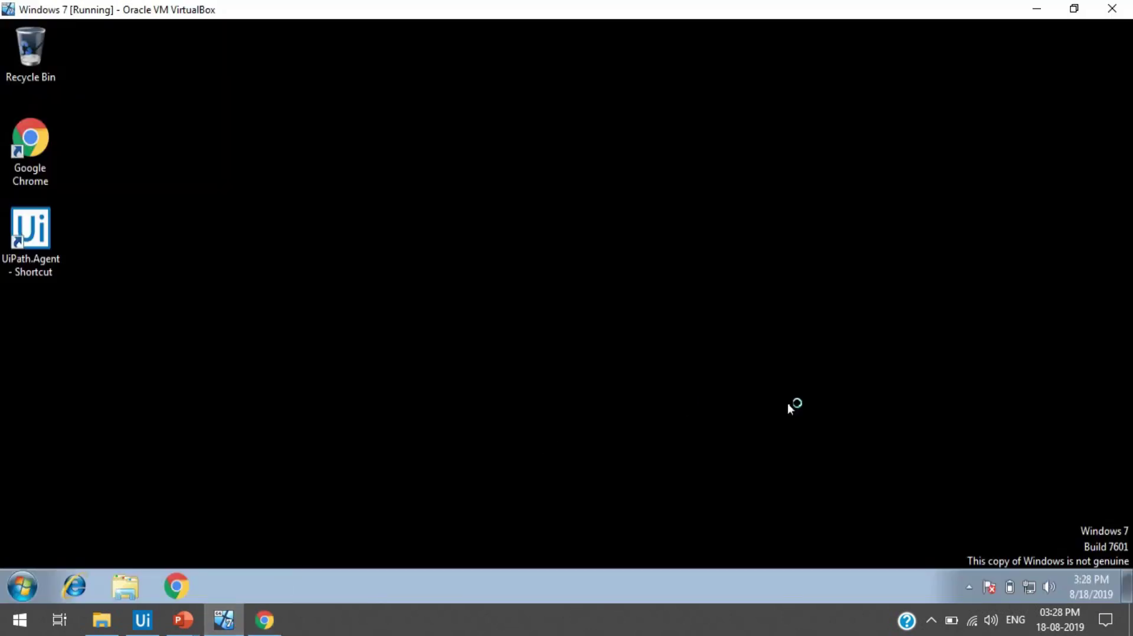
- Bring the VM forward and let the robots fill the challenge form with the contact details
left_click(969, 587)
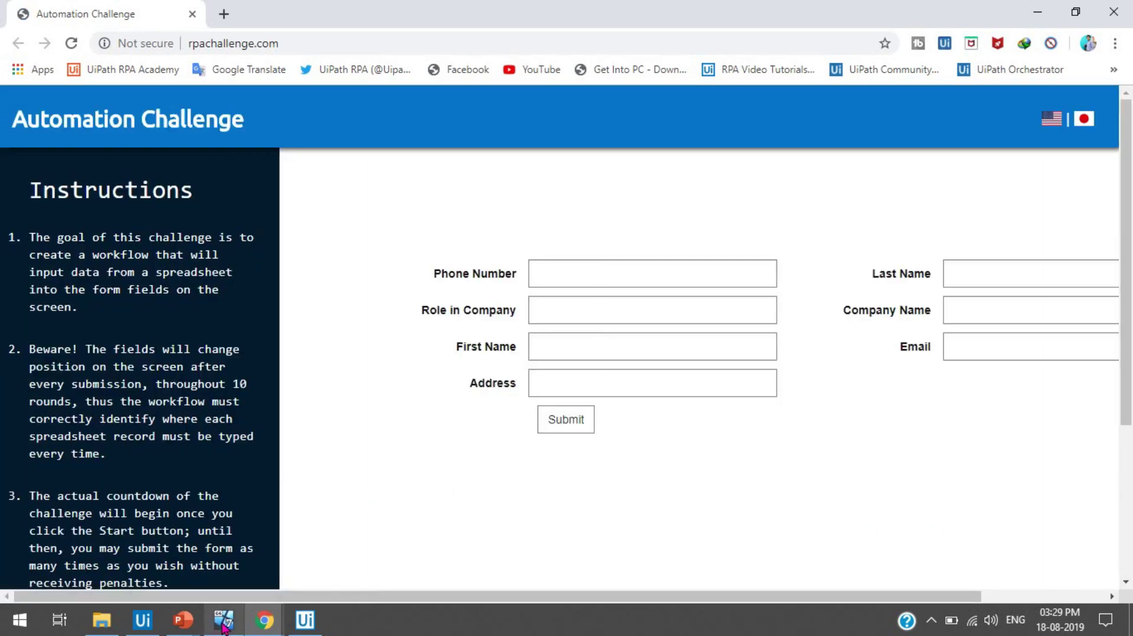
mouse_move(223, 627)
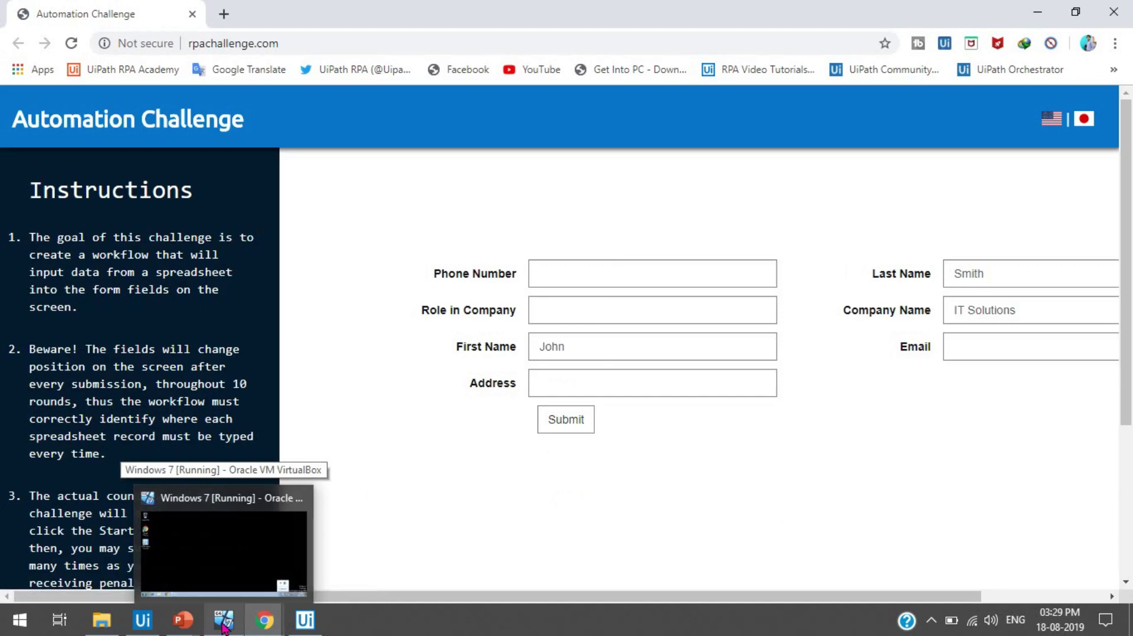
left_click(223, 624)
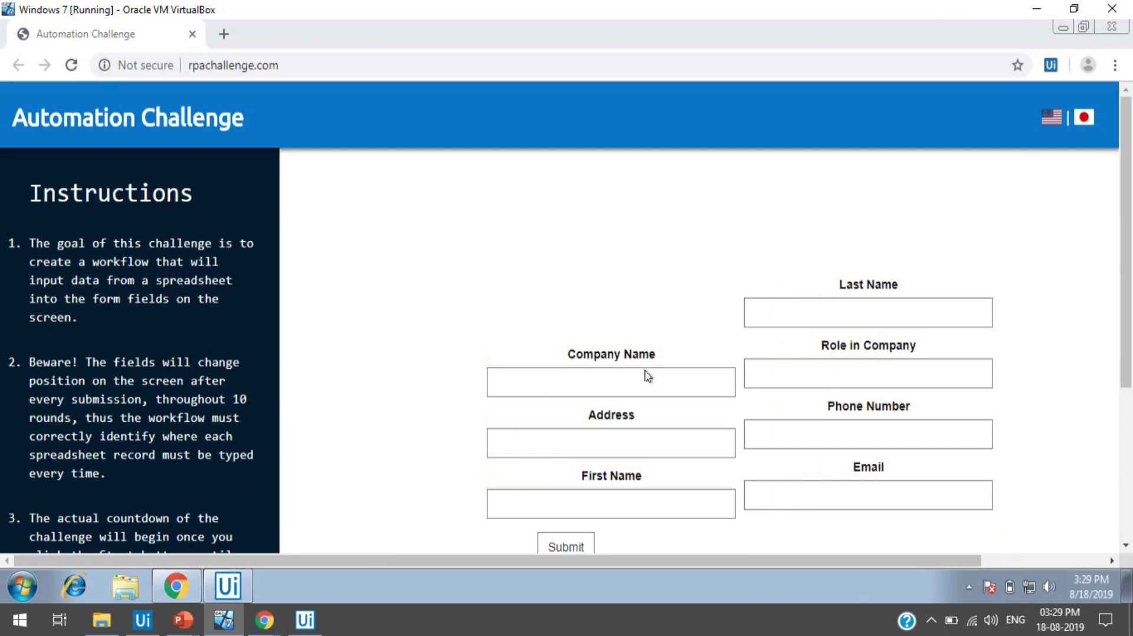
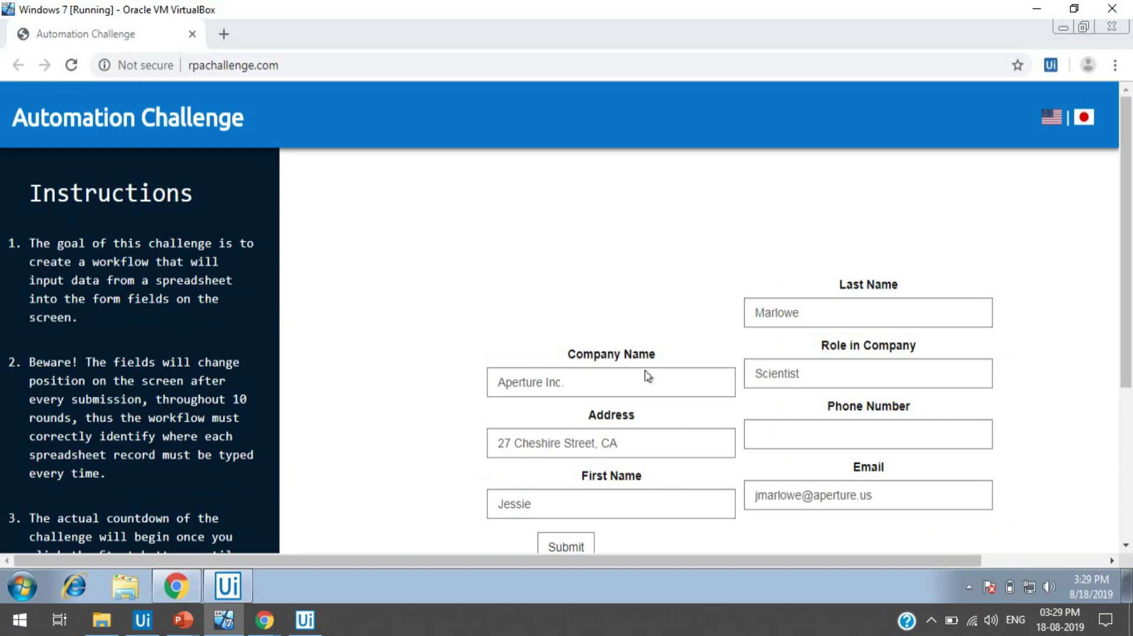
key("Return")
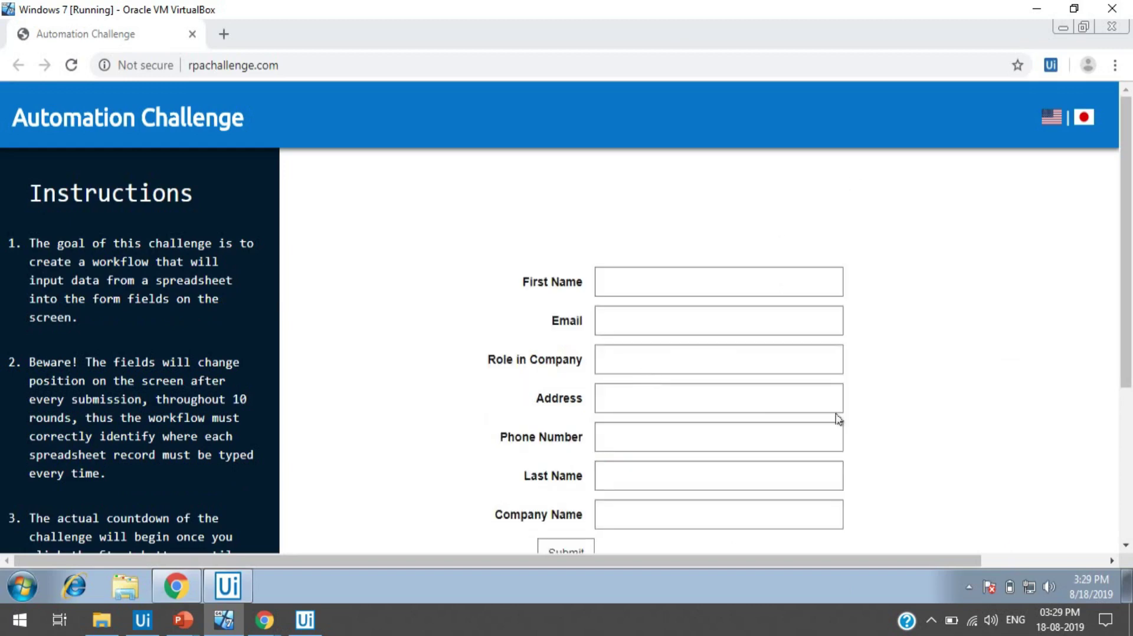
- Restore, reposition and maximize the VirtualBox window, then minimize it to reveal the Successful jobs
left_click(1074, 9)
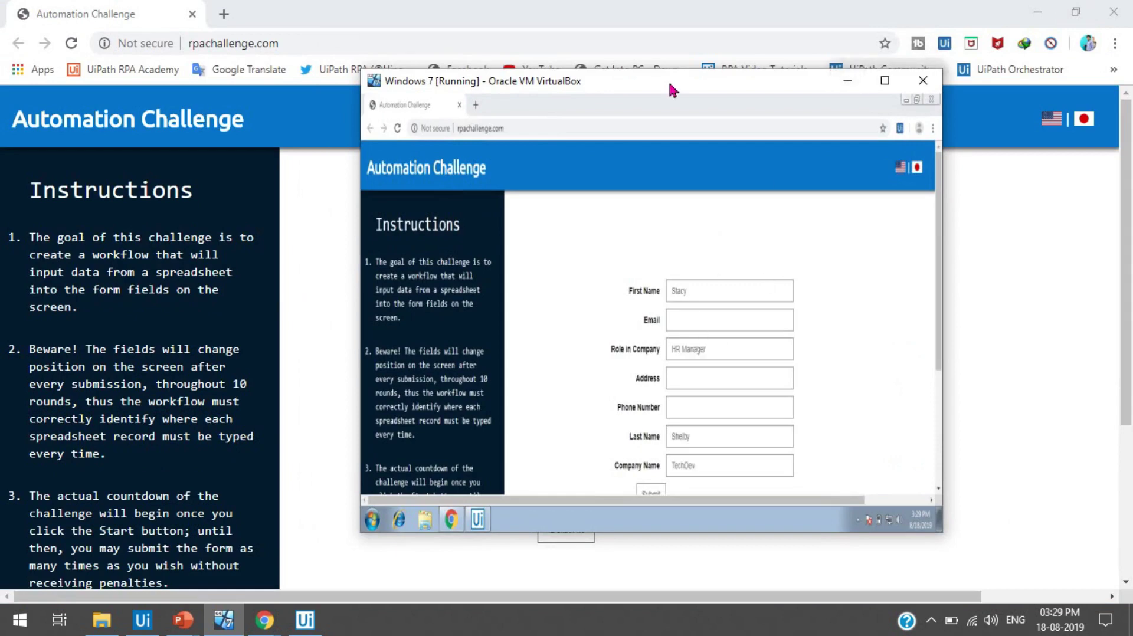
left_click_drag(656, 81, 853, 96)
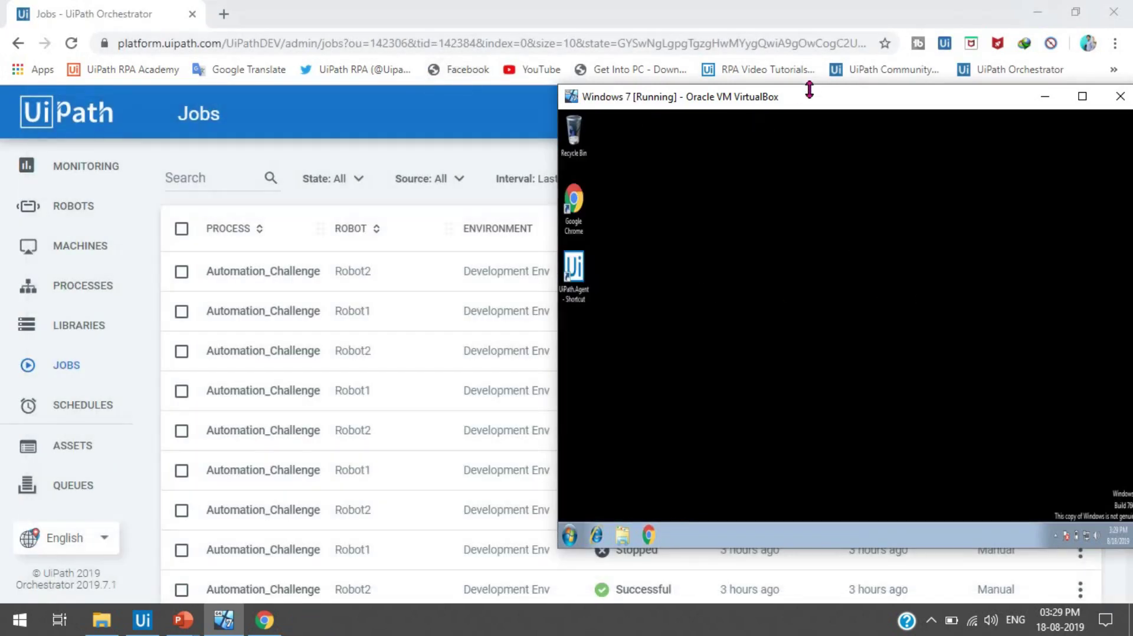
left_click_drag(806, 99, 558, 101)
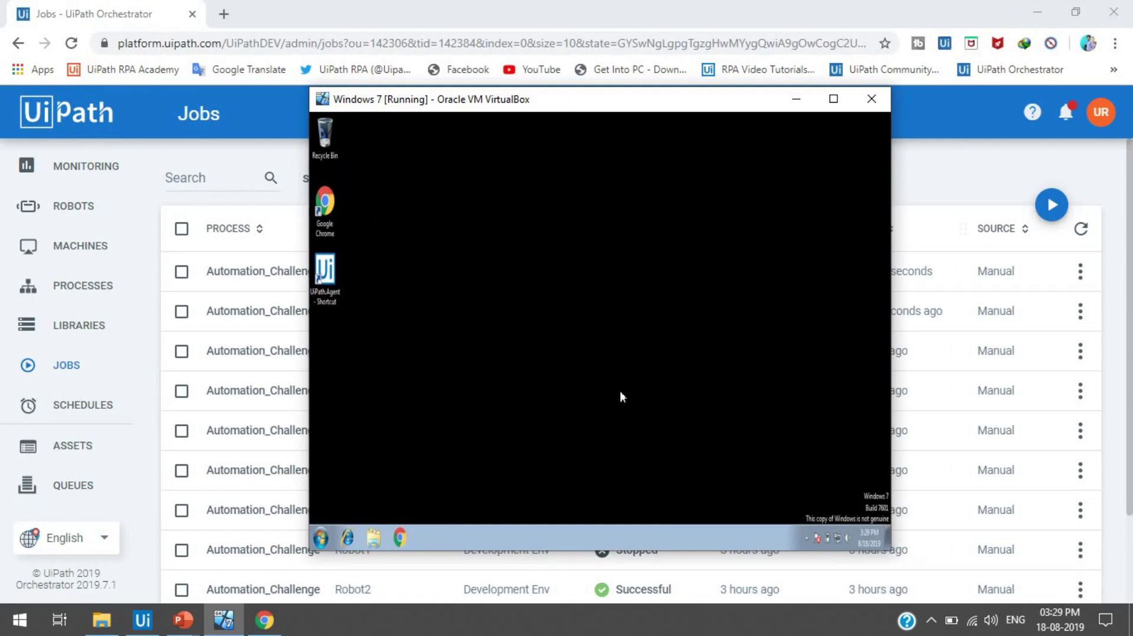
left_click(833, 98)
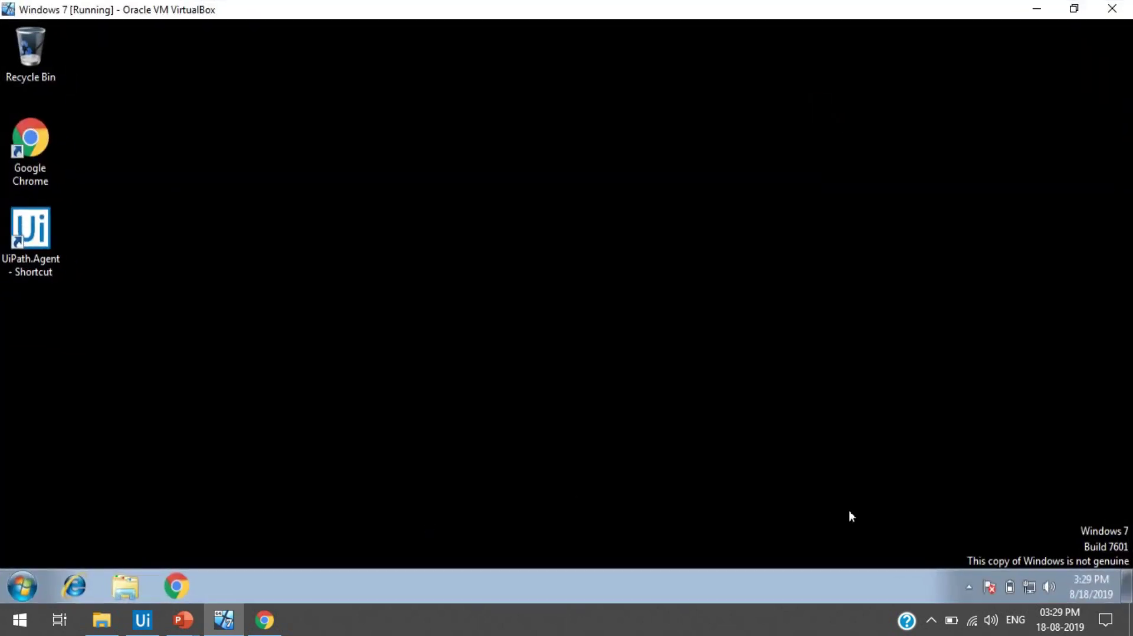
left_click(1040, 13)
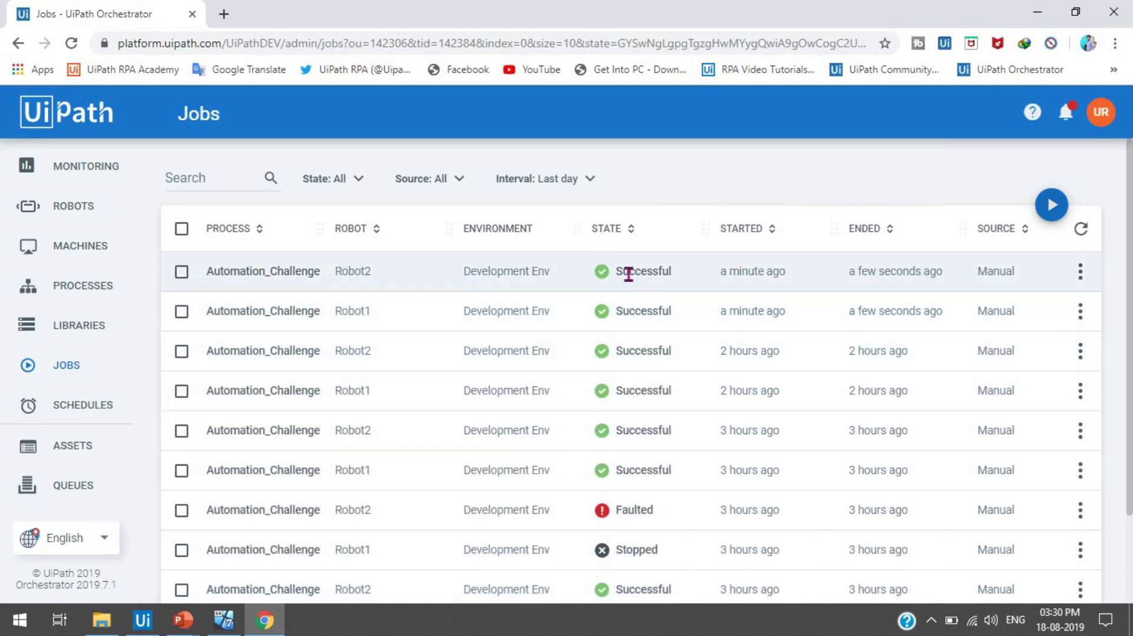
- Open the transactions list for RPA_Queue from the Queues page
left_click(86, 487)
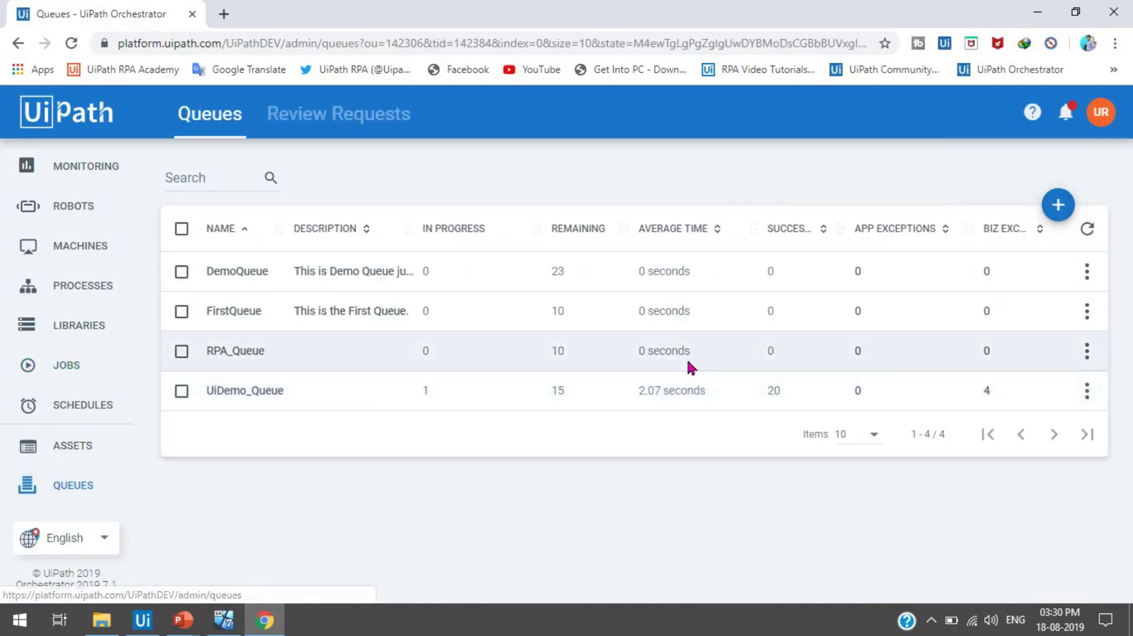
left_click(1087, 356)
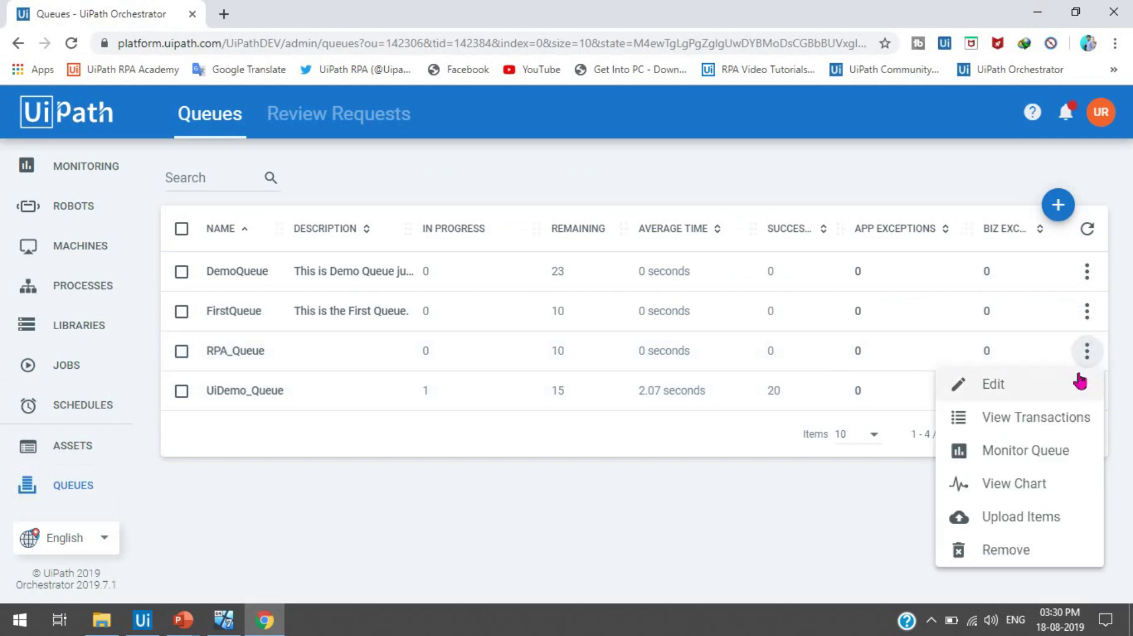
left_click(1053, 426)
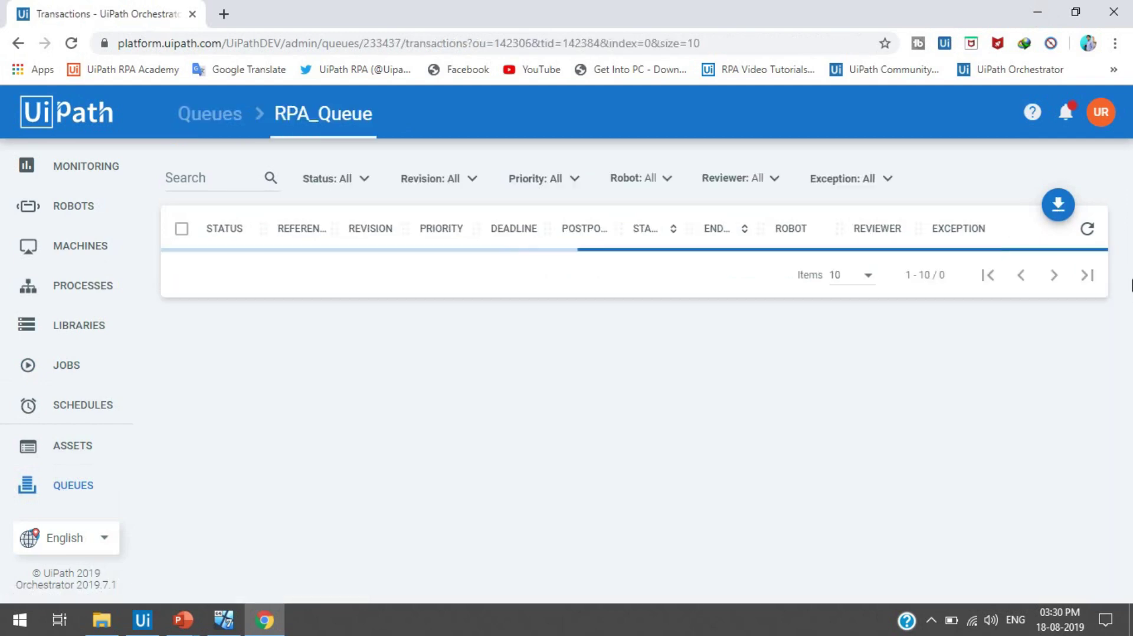
scroll(1131, 413, "down", 3)
scroll(1131, 421, "up", 3)
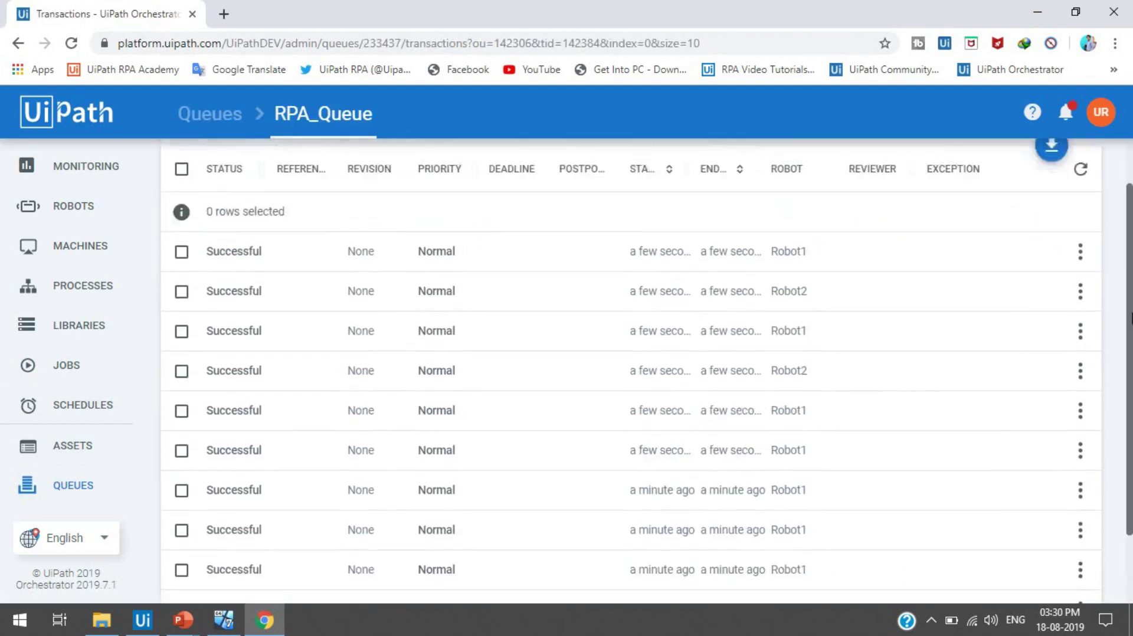
scroll(1132, 413, "down", 3)
scroll(1132, 413, "up", 3)
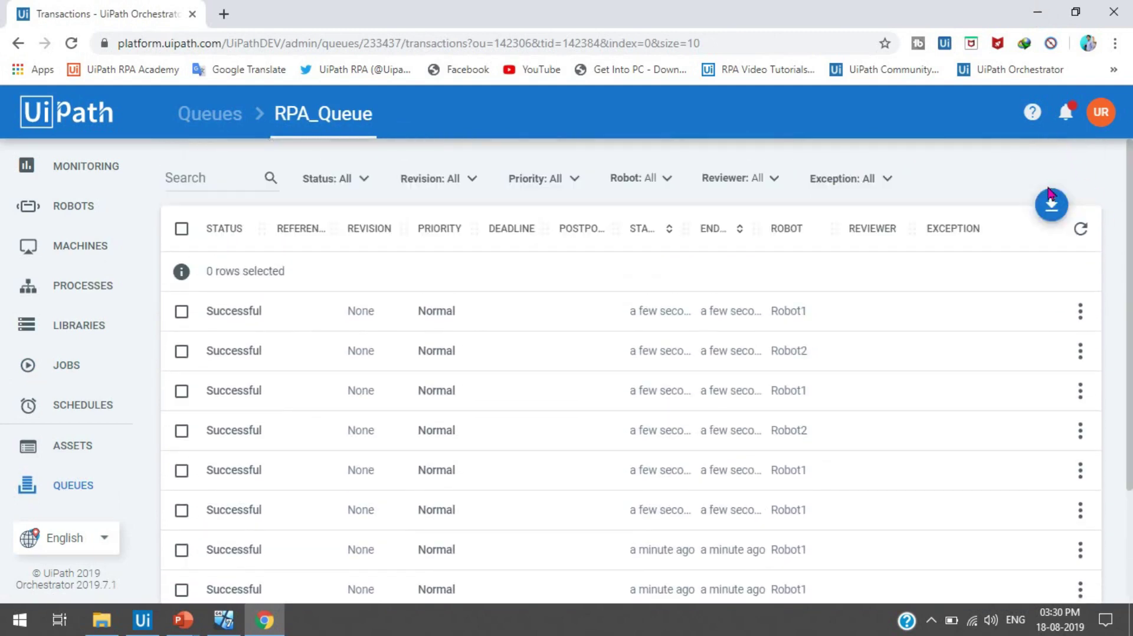
- Export the transactions to CSV, open it in Excel, and select the Robot column entries
left_click(1053, 205)
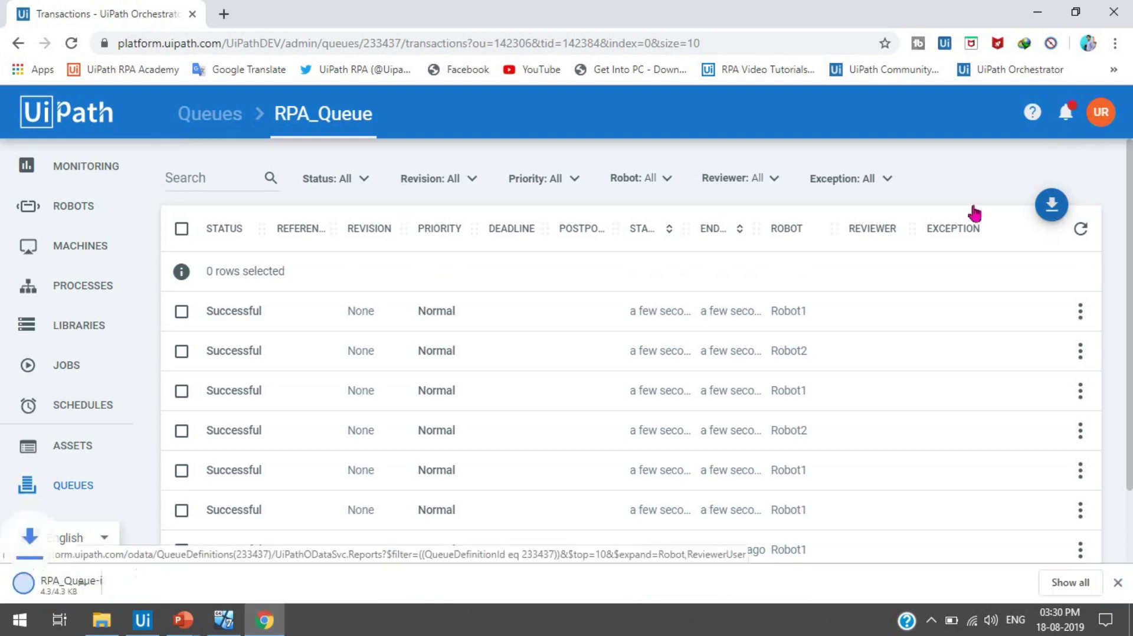
left_click(41, 597)
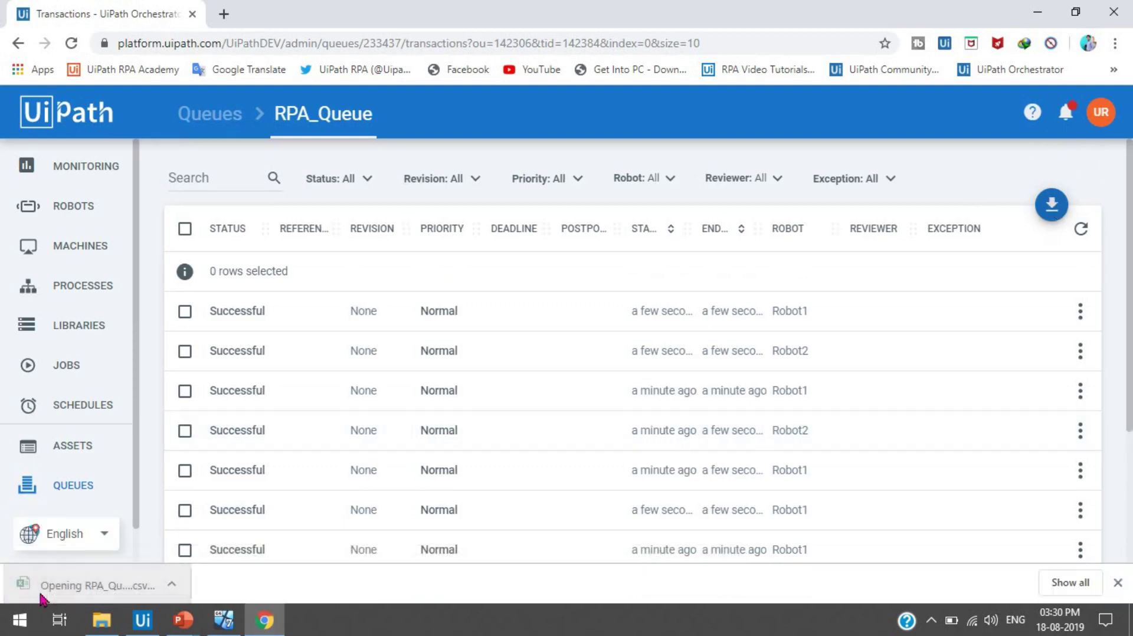
left_click(369, 194)
left_click_drag(375, 209, 380, 325)
- Inspect the Robot cells G6 to G11 to see which entries Robot1 and Robot2 handled
left_click(379, 325)
left_click(381, 357)
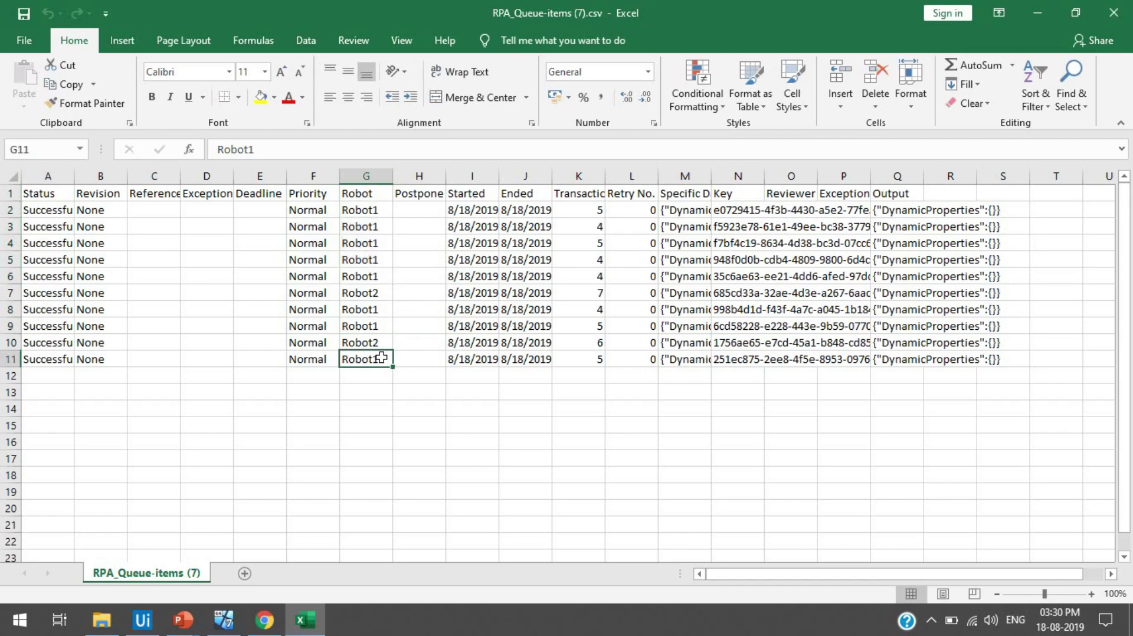
left_click(385, 294)
left_click_drag(385, 294, 382, 342)
left_click(383, 341)
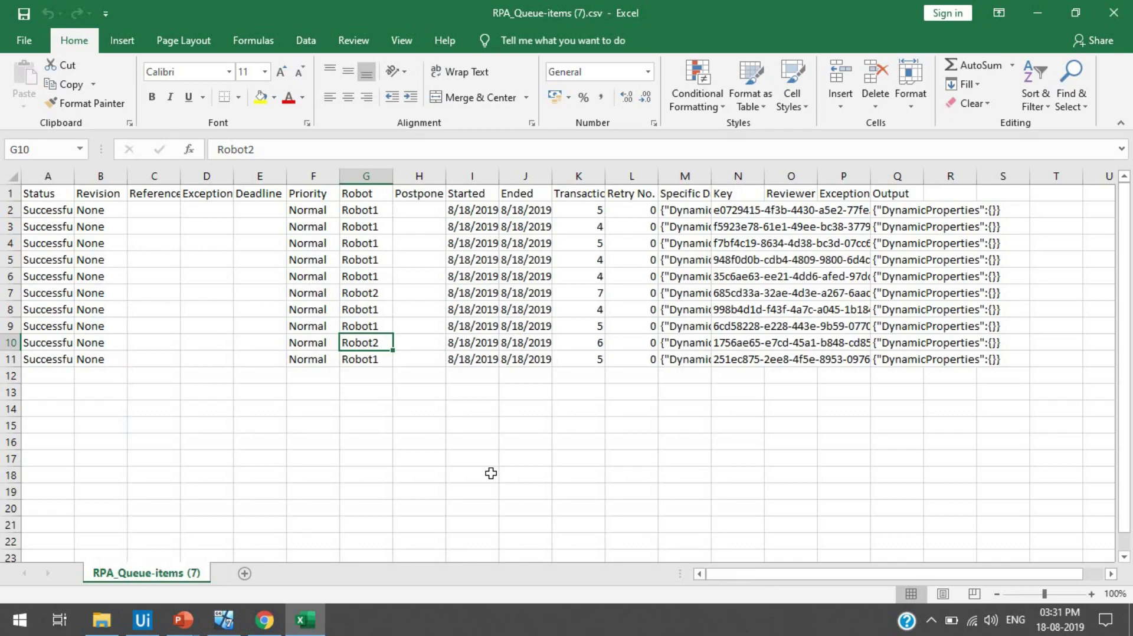
left_click(357, 278)
left_click(360, 293)
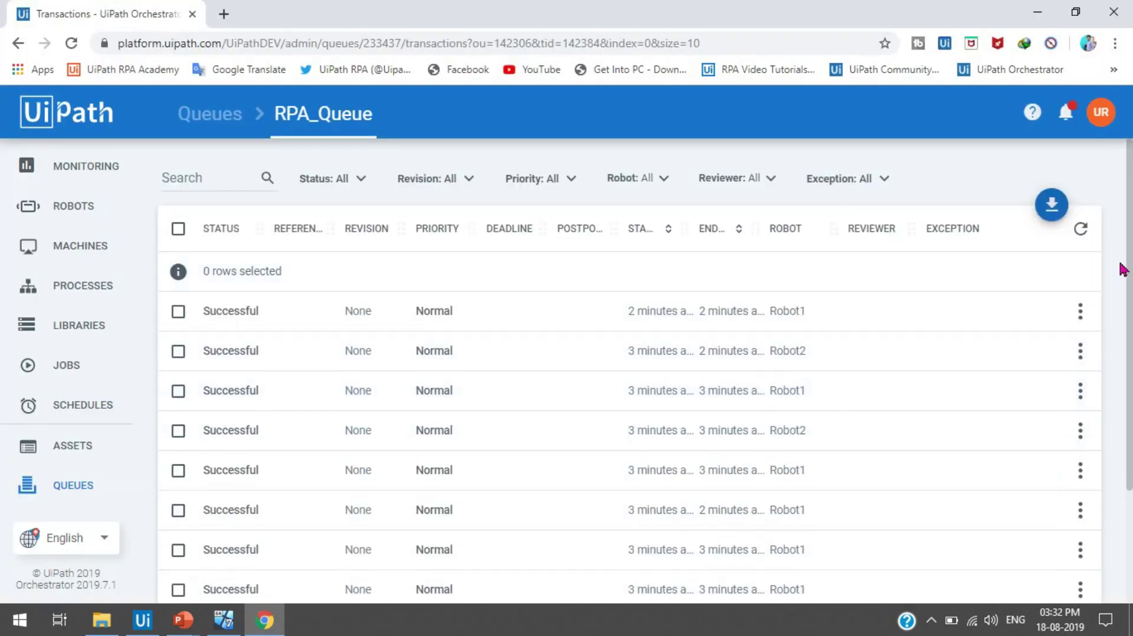
scroll(1130, 454, "down", 3)
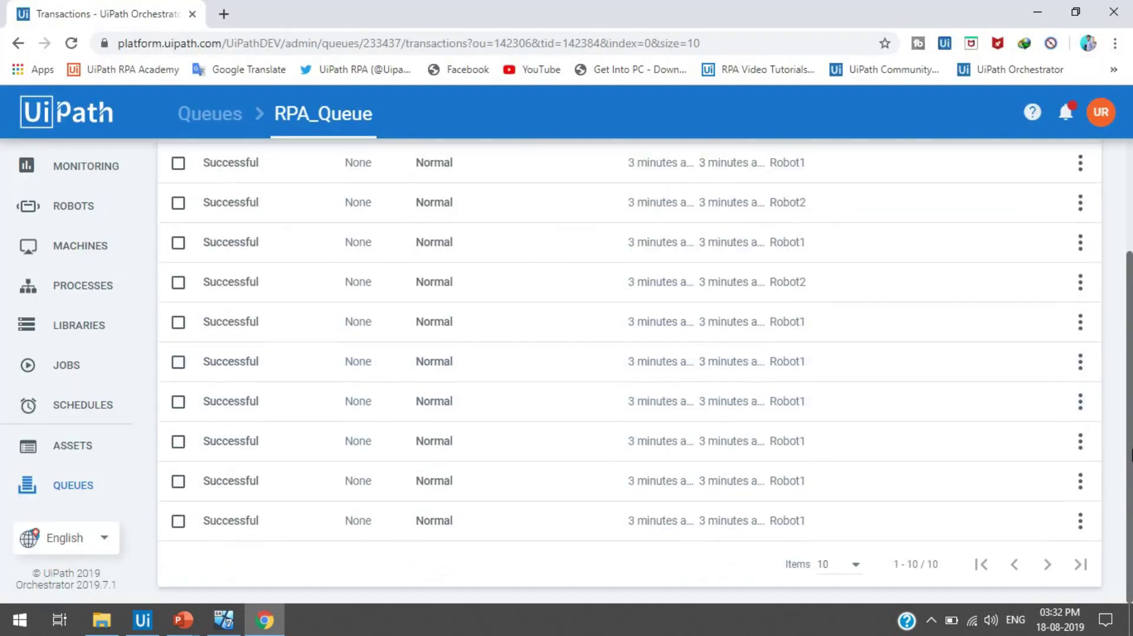